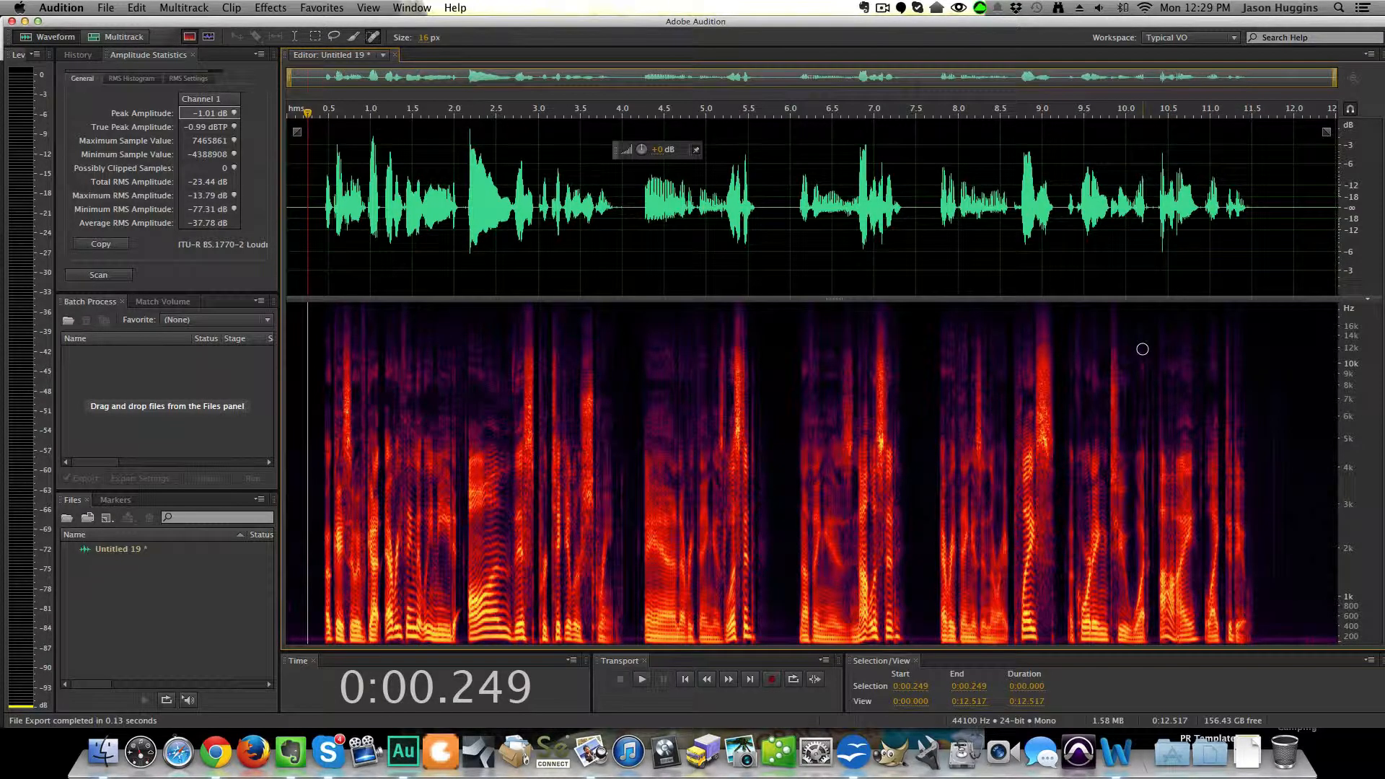
Hide the spectral frequency display and show it again beneath the waveform
key(shift+d)
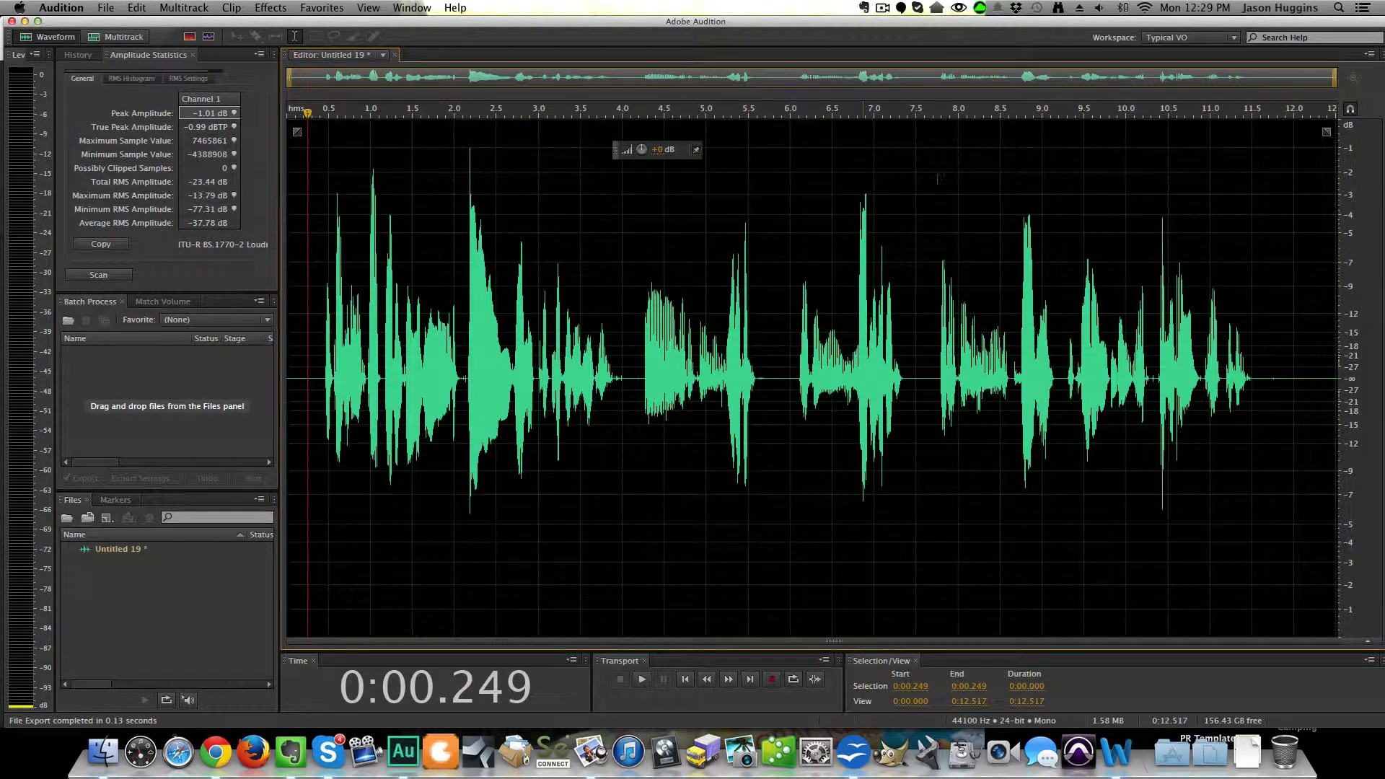
key(shift+d)
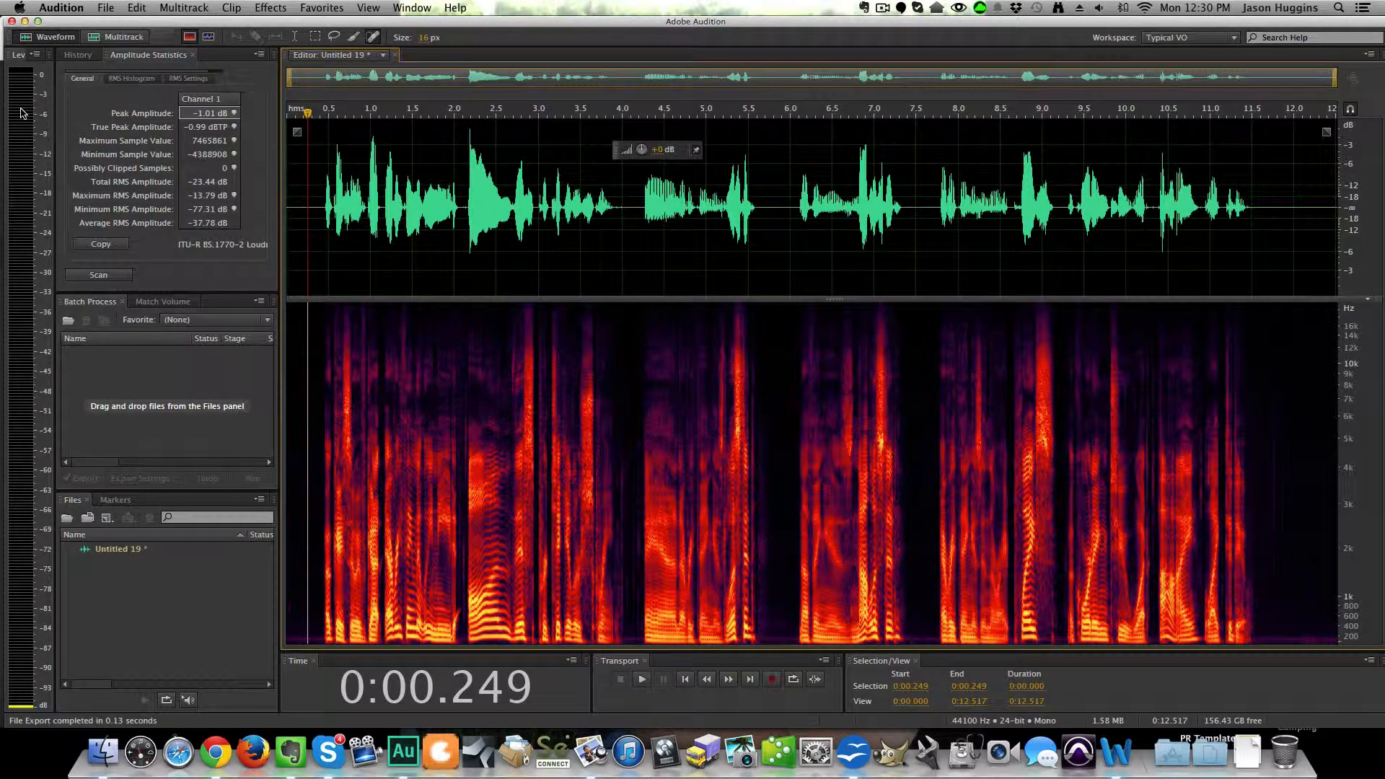
mouse_move(58, 134)
mouse_down()
mouse_move(194, 144)
mouse_move(29, 138)
mouse_move(47, 138)
mouse_up()
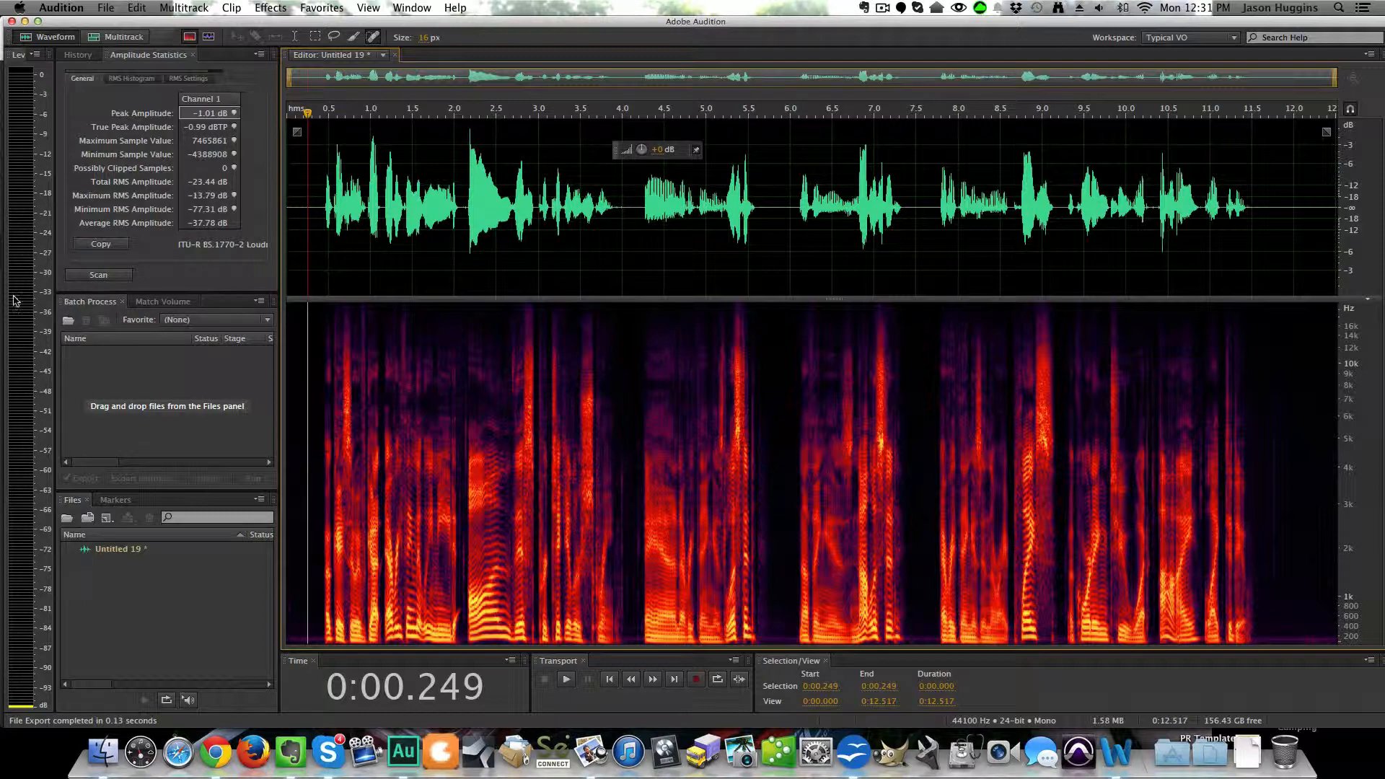
Show the edit history and delete the audio between about 4.1 s and 5.7 s
click(77, 55)
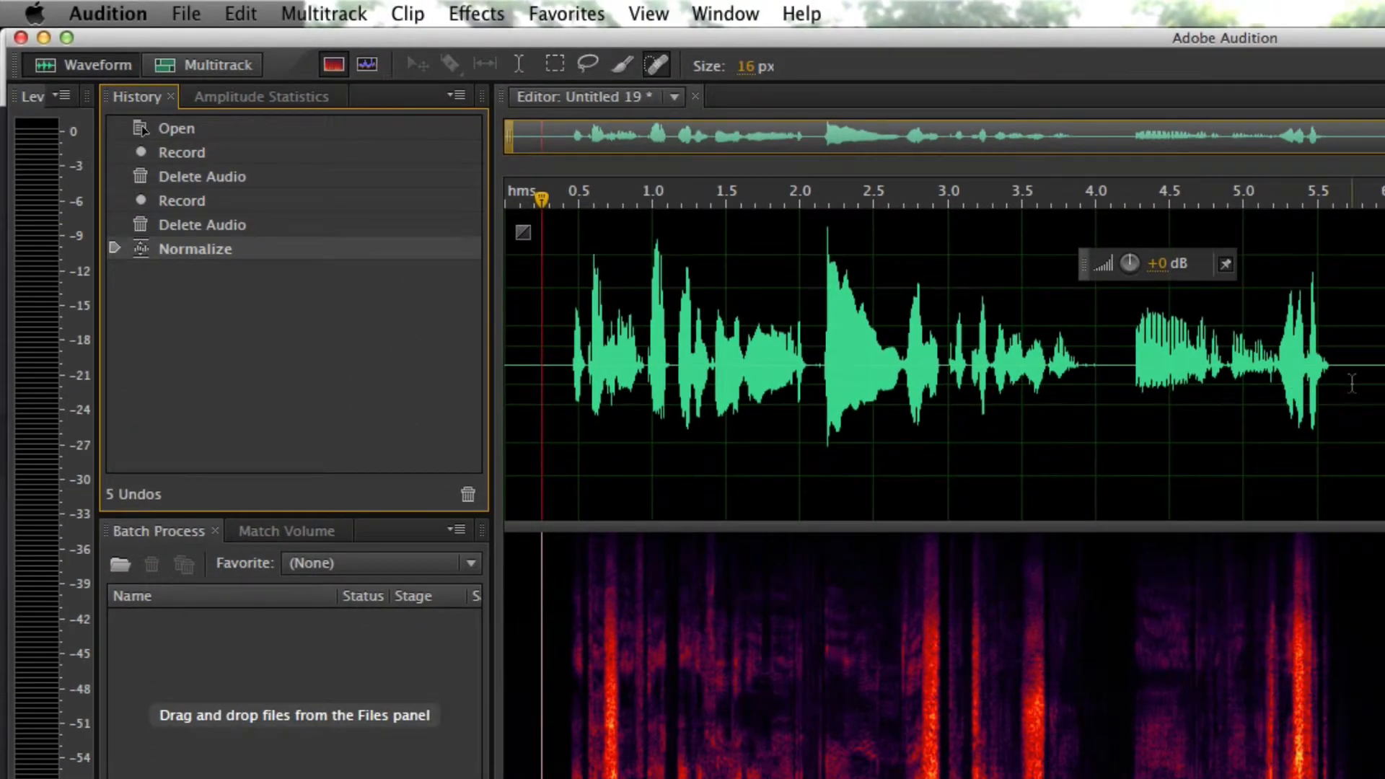
drag(1352, 383, 1116, 380)
key(Delete)
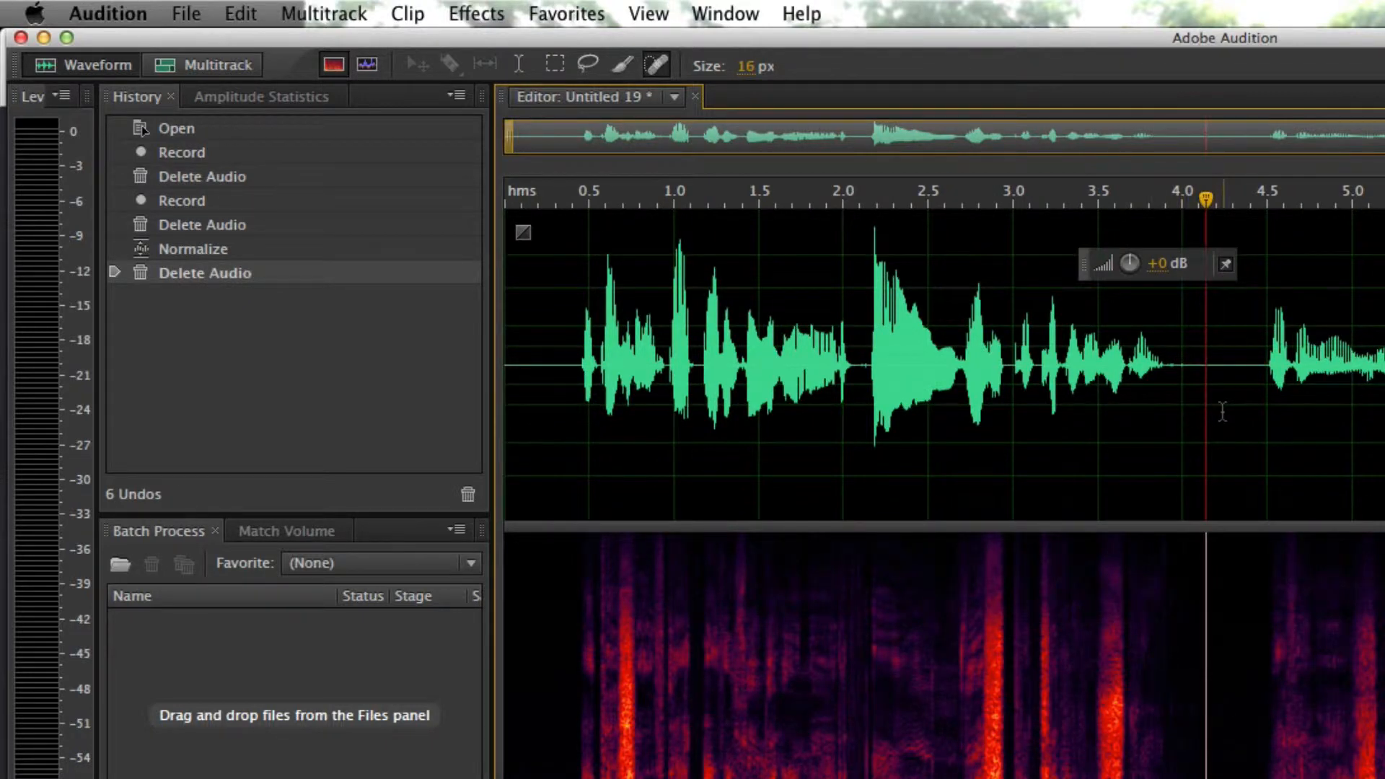
Undo the deletion, step back through the history to the first Delete Audio state, and restore the most recent Delete Audio state
key(super+z)
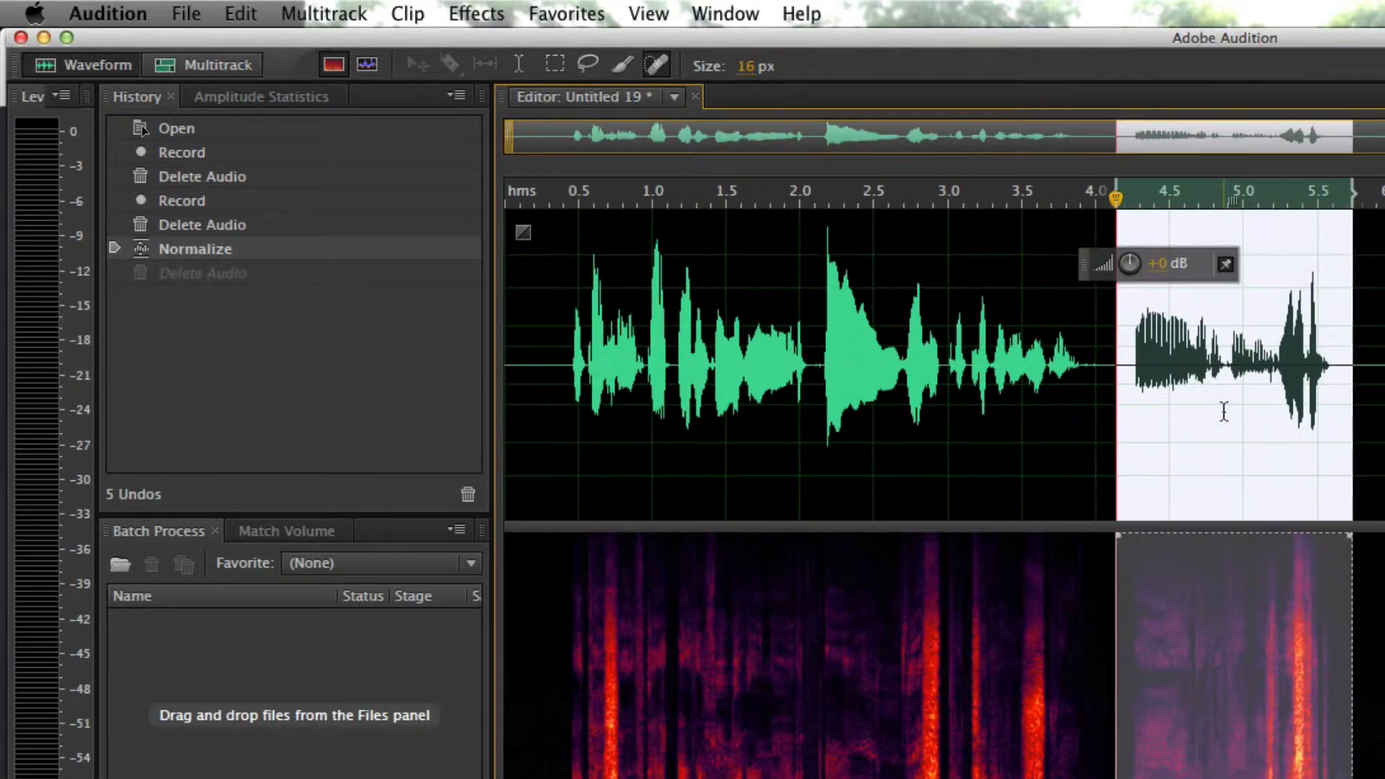
click(198, 268)
click(187, 252)
click(186, 273)
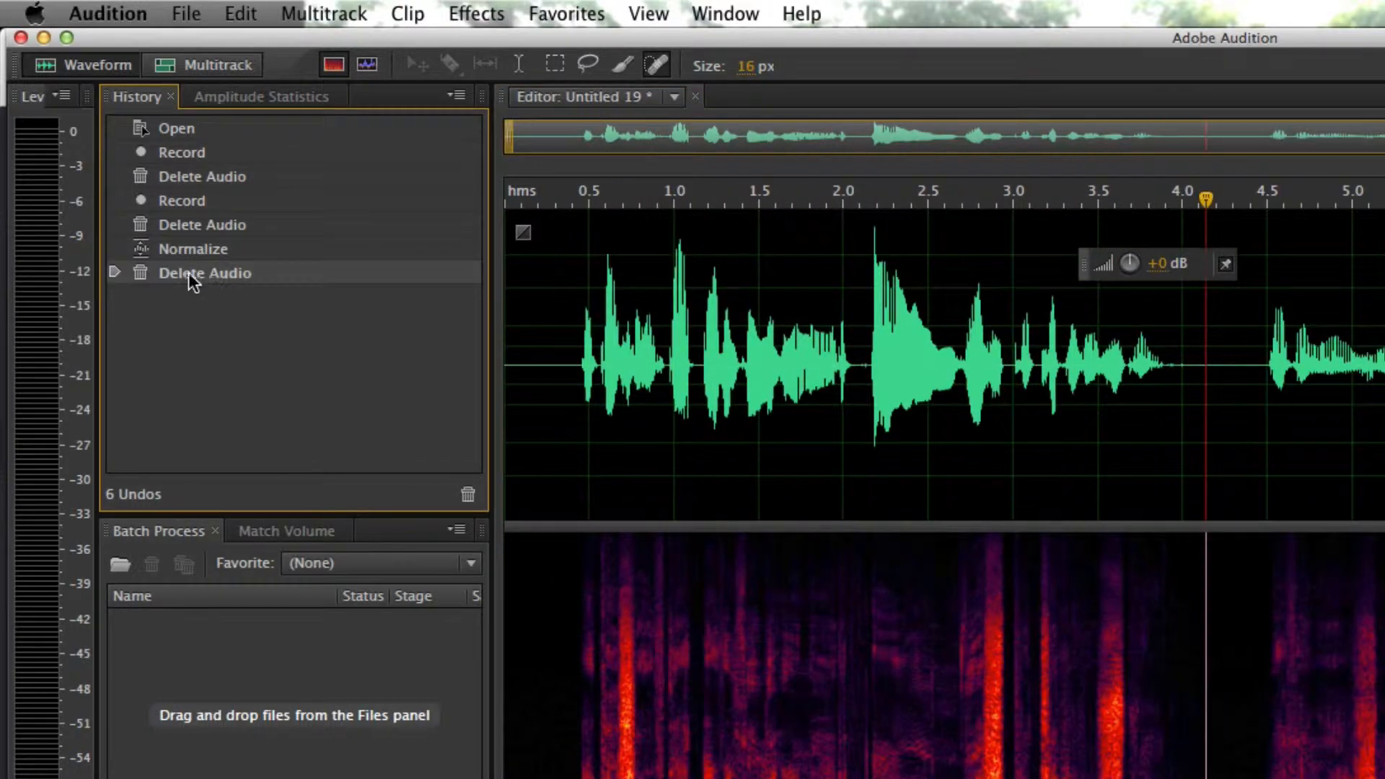
click(219, 178)
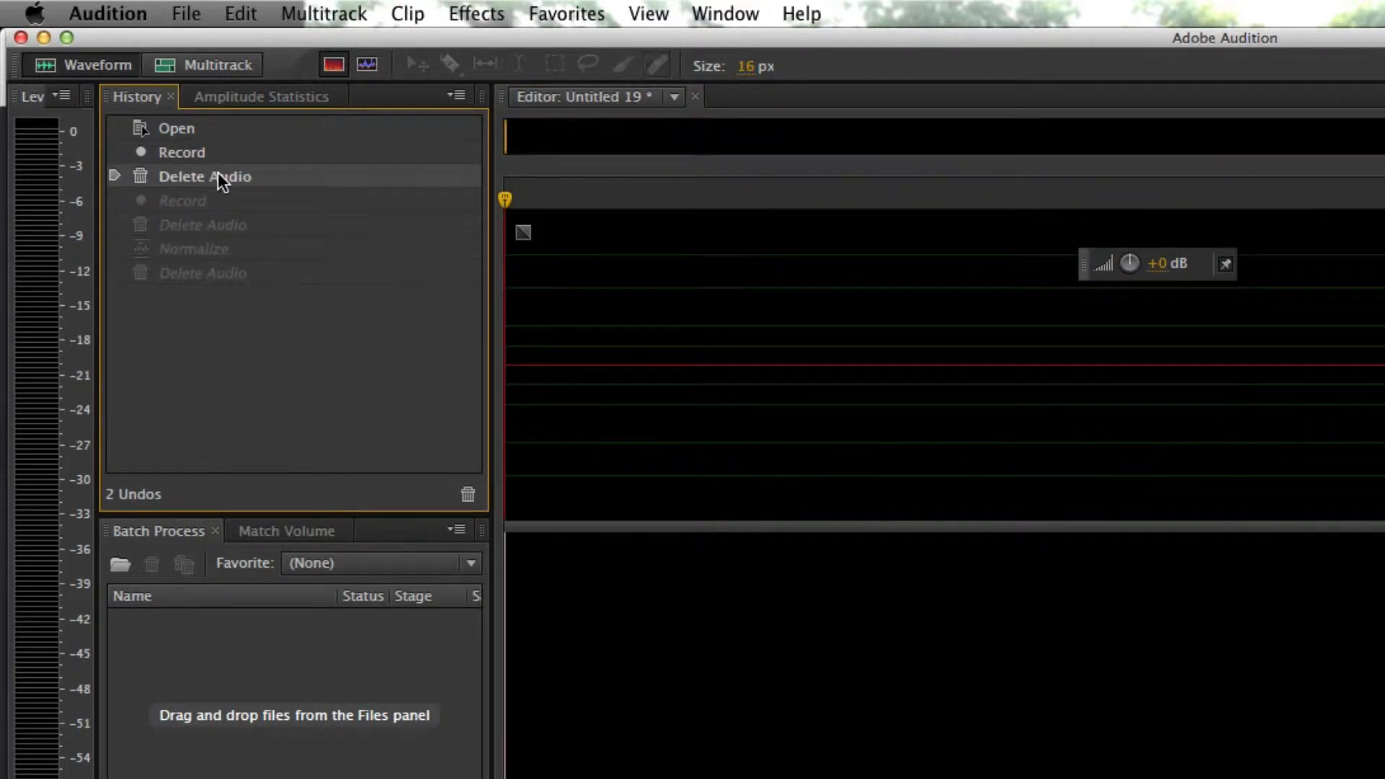
click(166, 274)
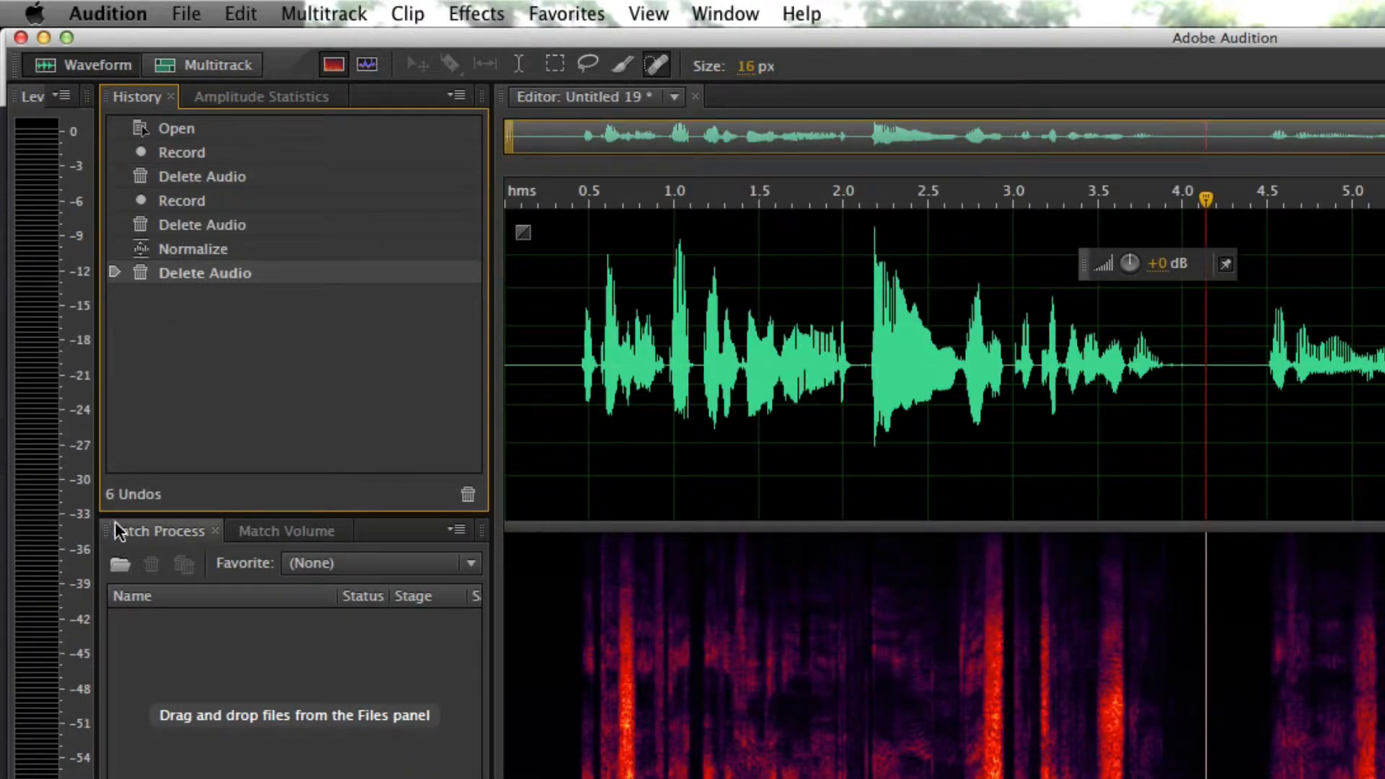
Scan the amplitude statistics of the audio from about 0.3 s to 4.3 s, and of the whole file
click(246, 96)
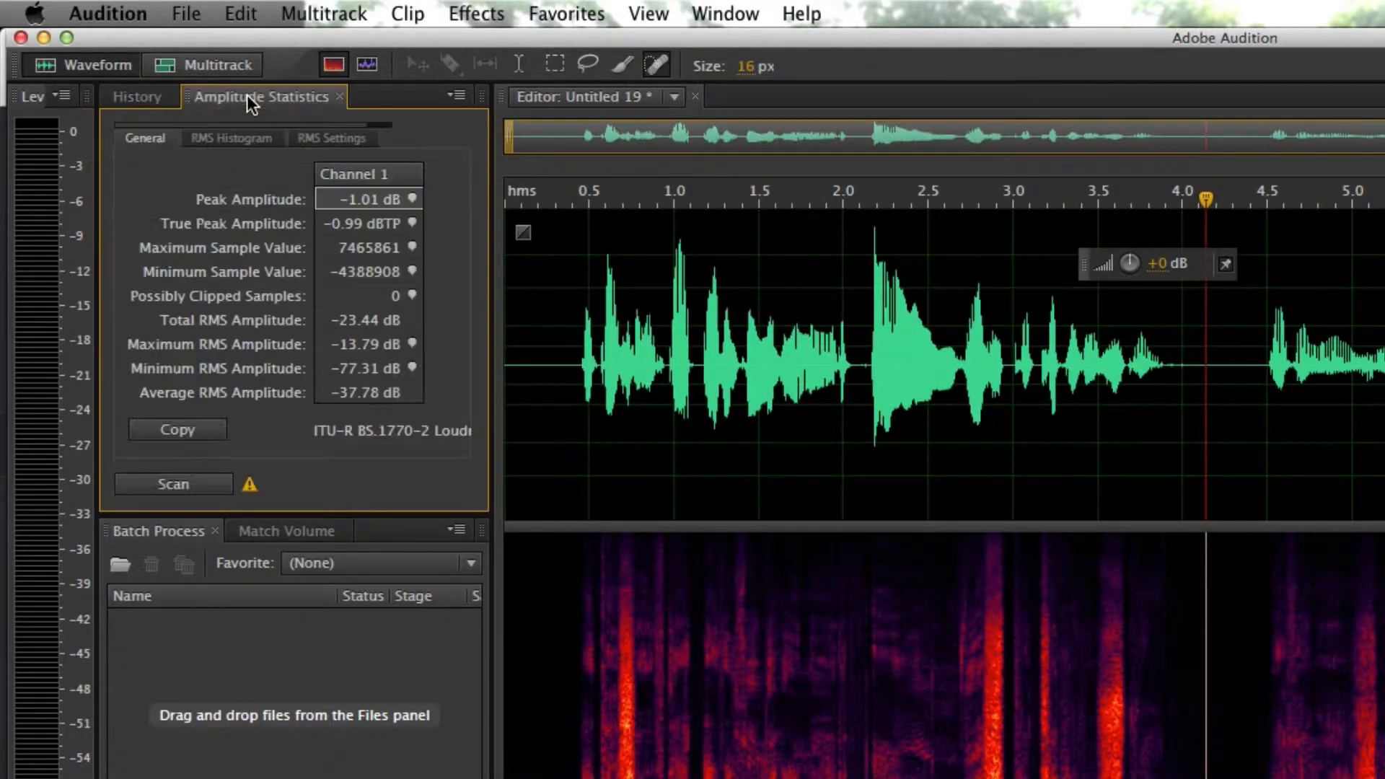
click(637, 451)
drag(1235, 455, 559, 454)
click(154, 481)
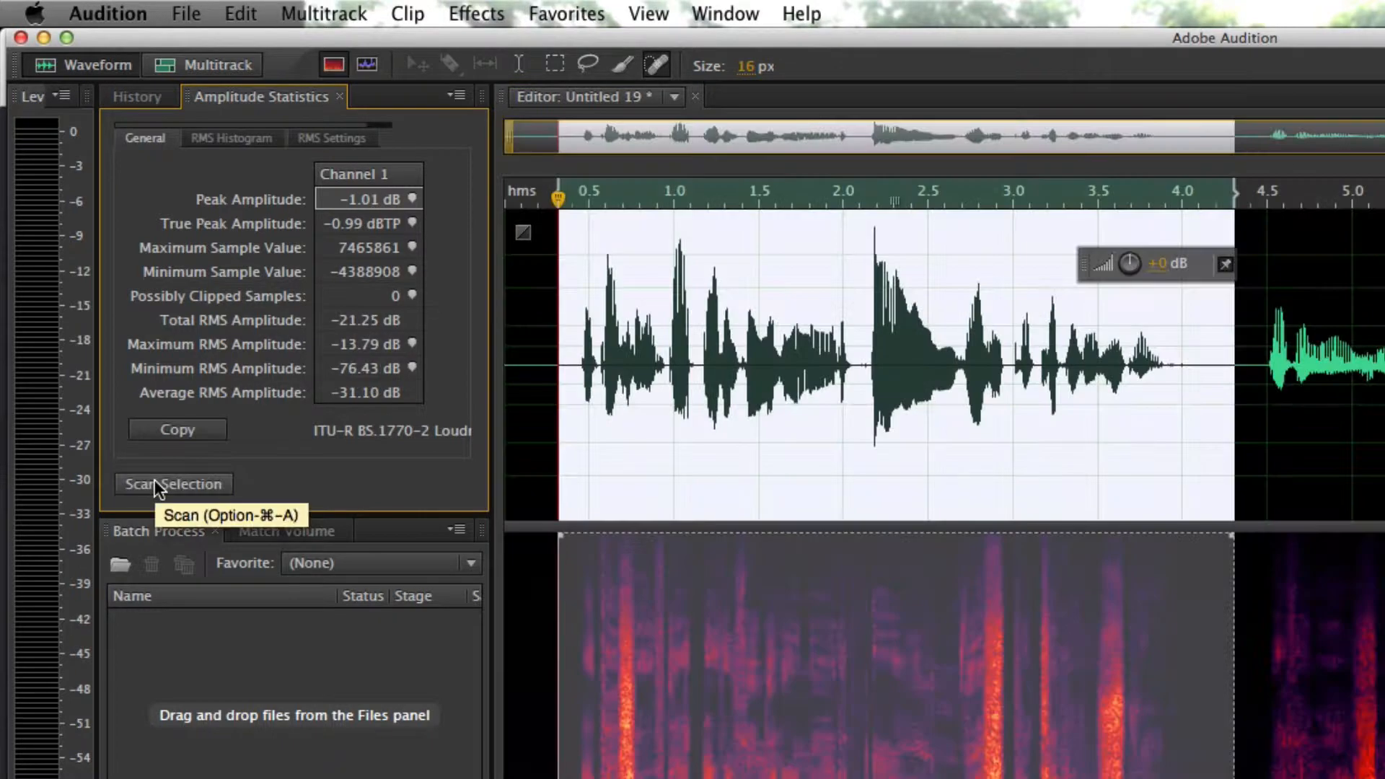
click(667, 459)
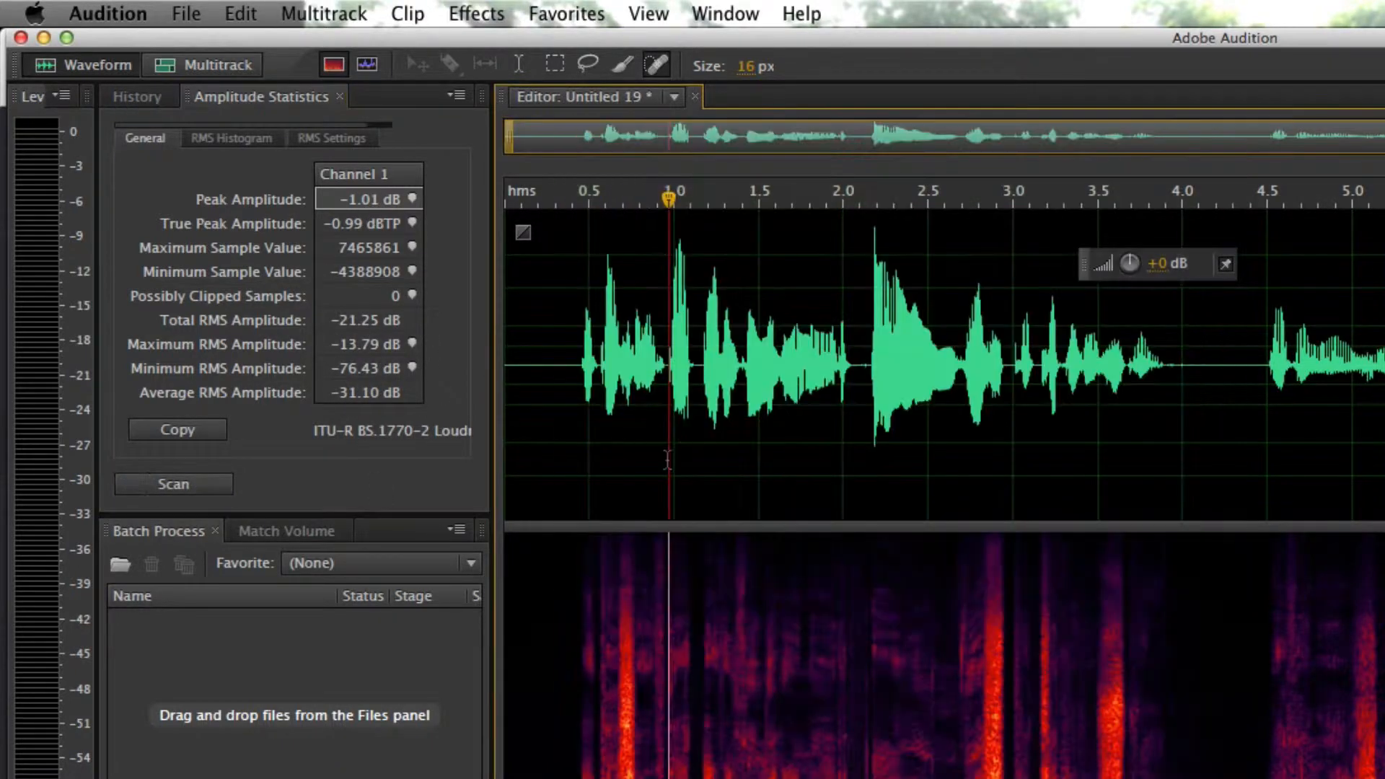
click(191, 481)
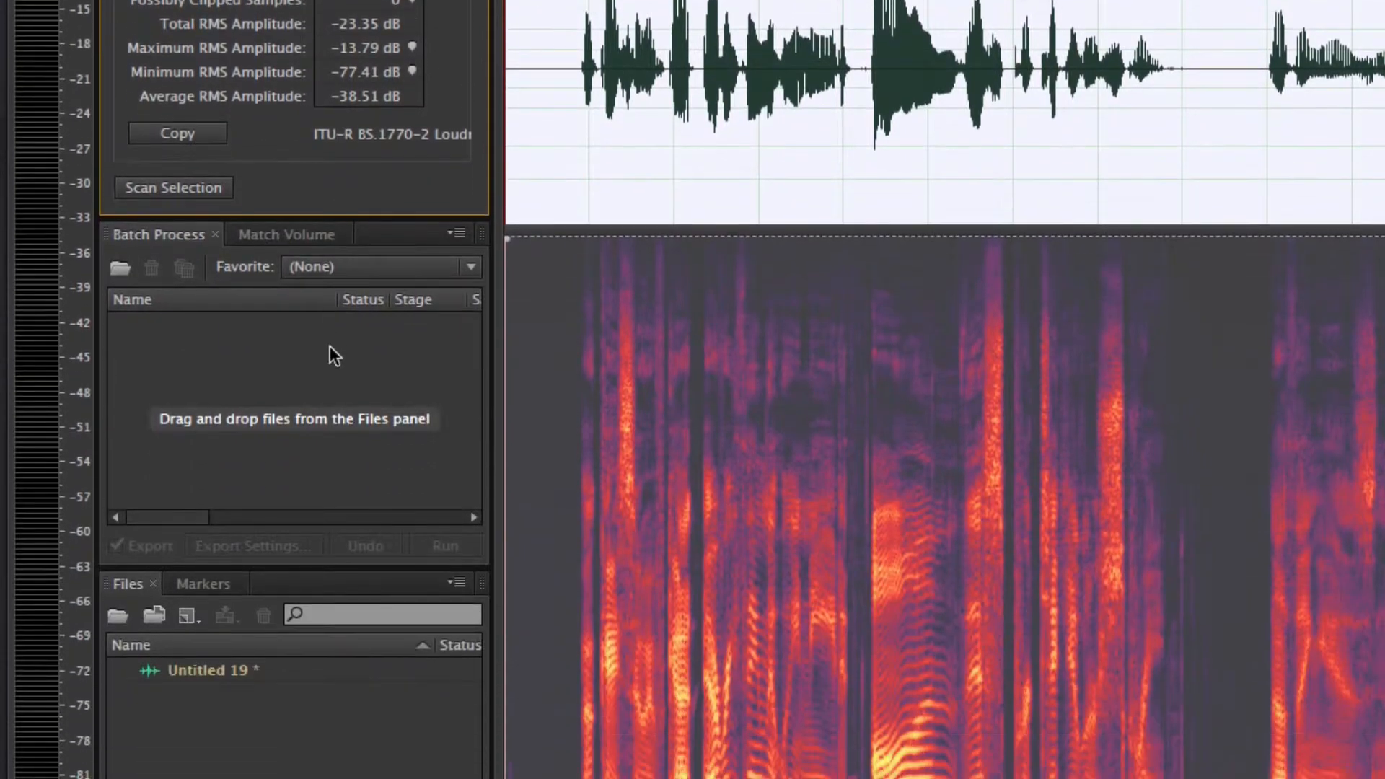
Add the file Untitled 19 to the batch process list
click(259, 242)
click(176, 234)
click(262, 234)
click(196, 233)
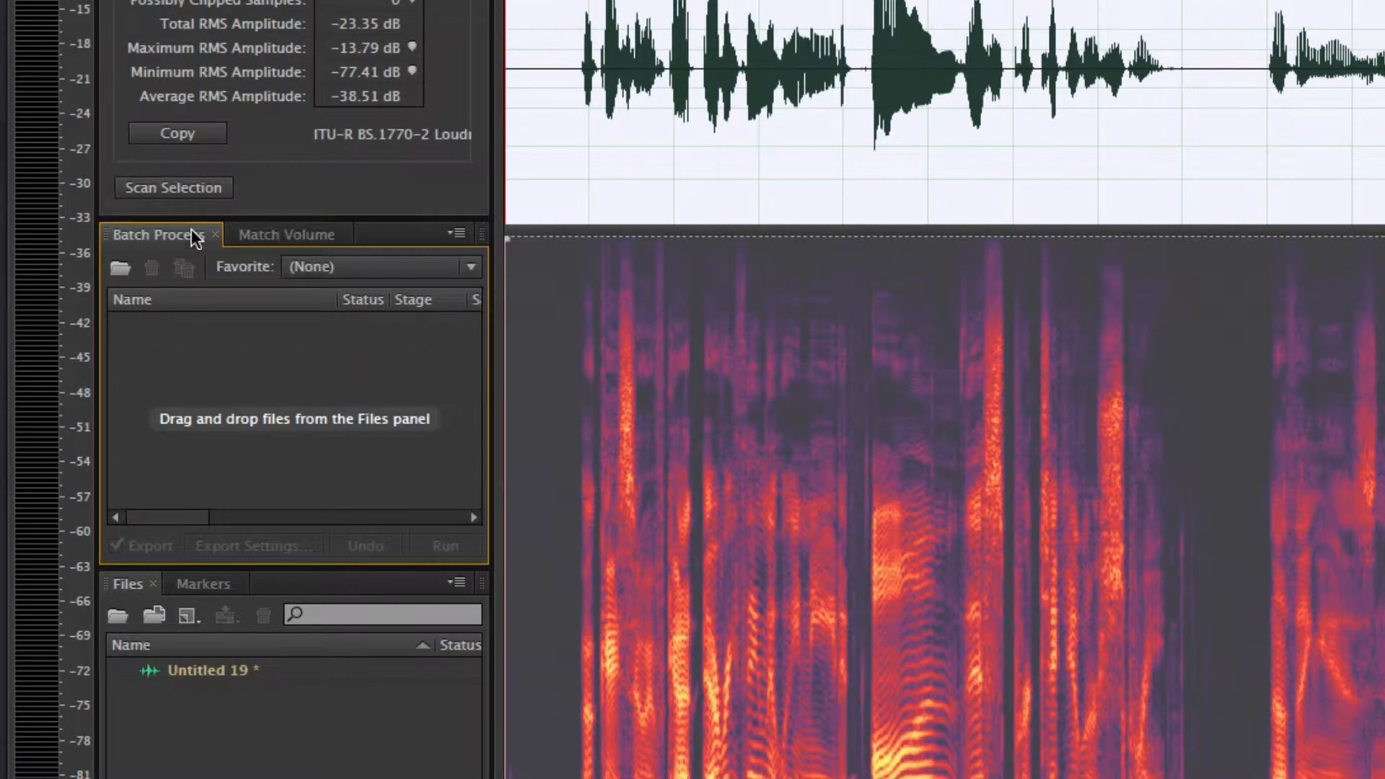
click(303, 775)
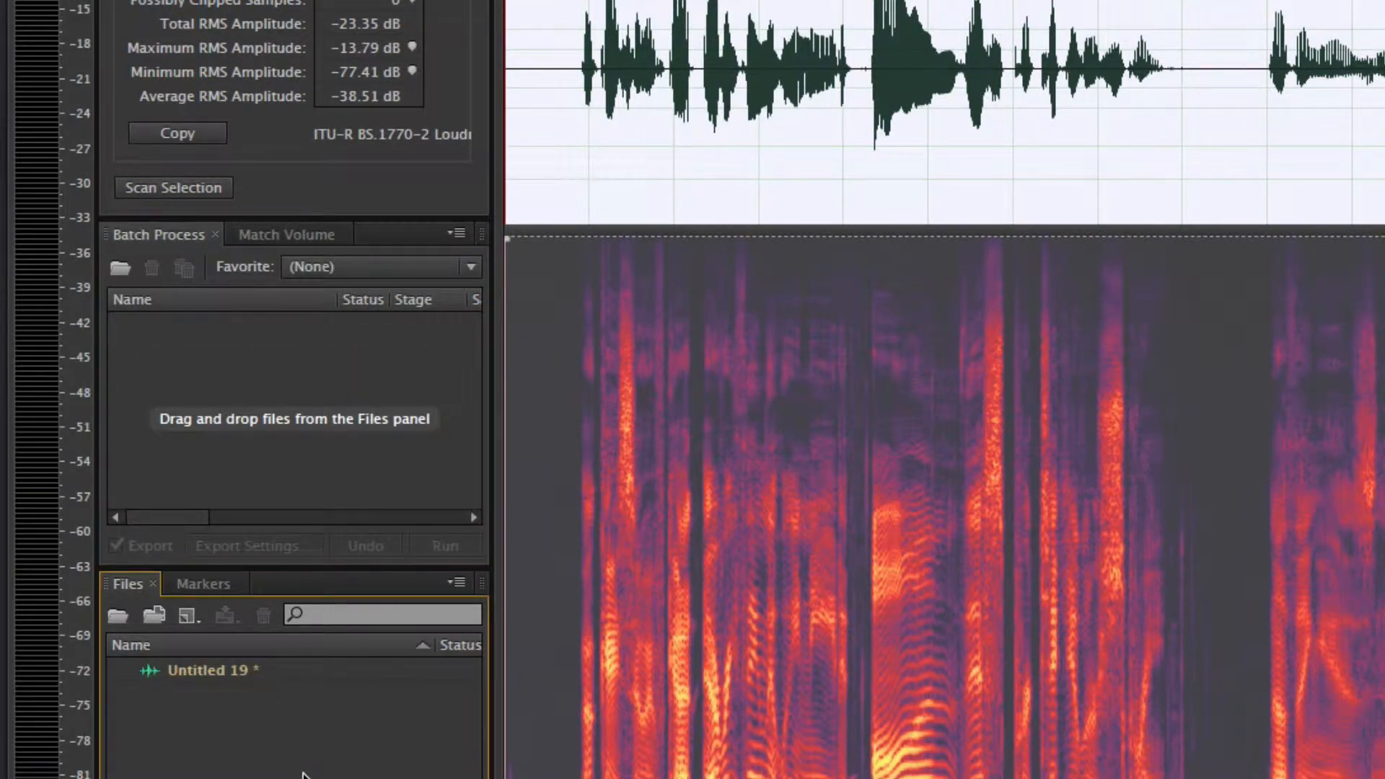
click(192, 671)
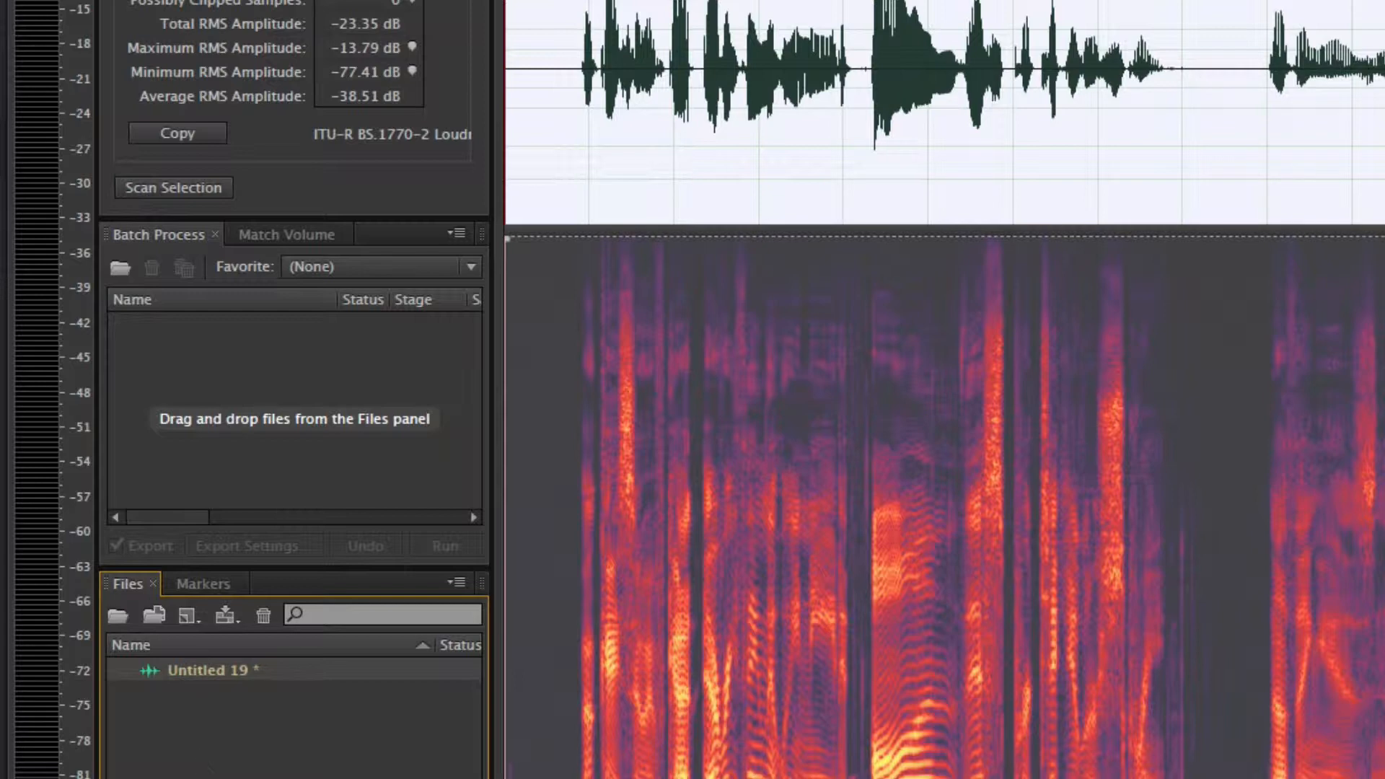
drag(172, 671, 238, 427)
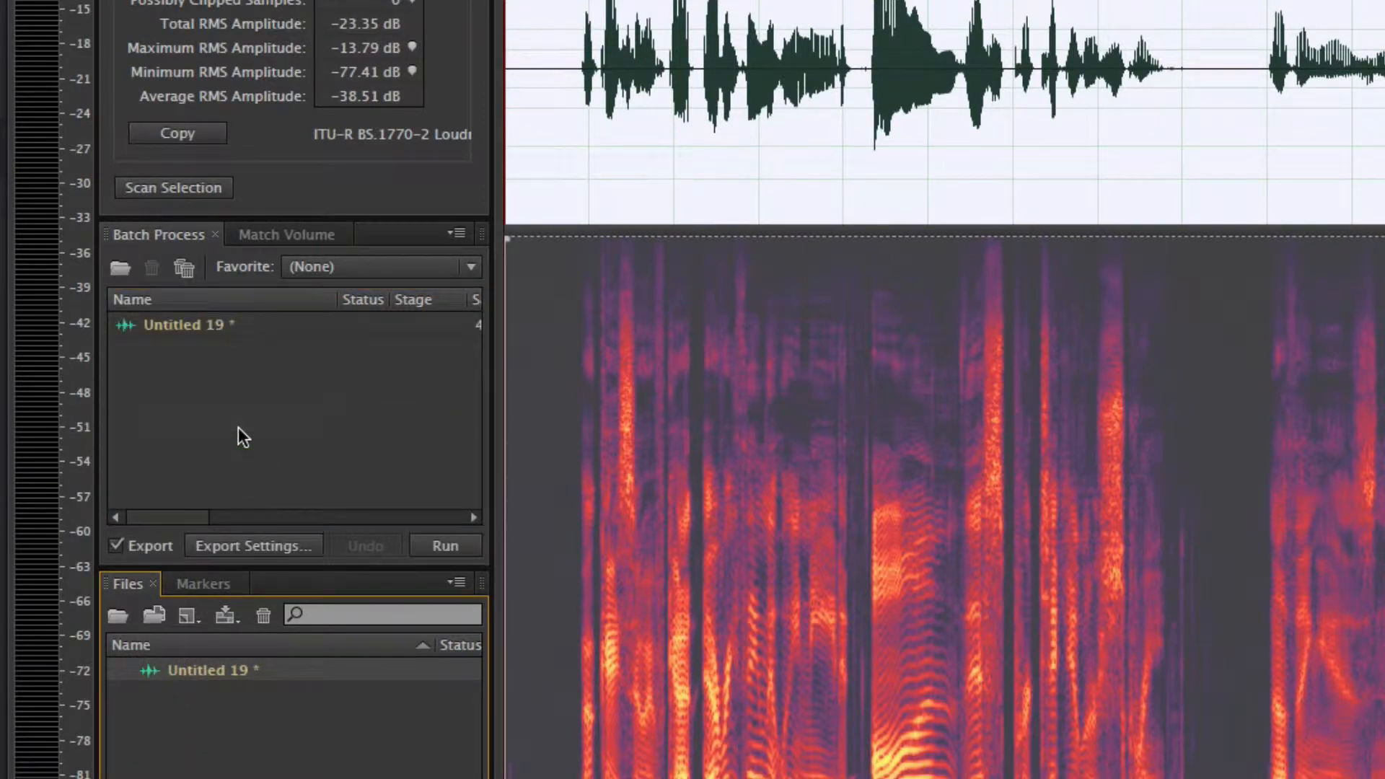
Examine the batch process favorites, its Export option and the export settings, leaving them as they are
click(348, 267)
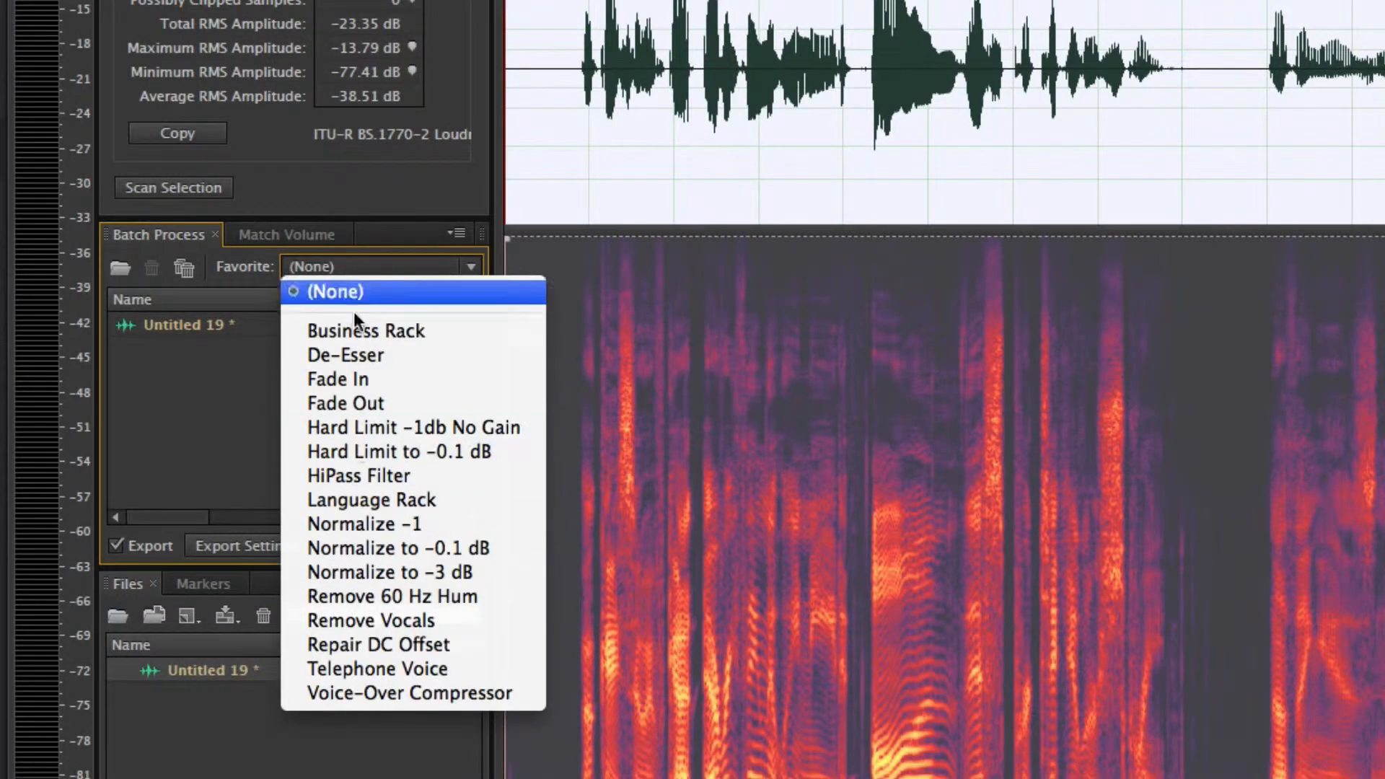
click(143, 405)
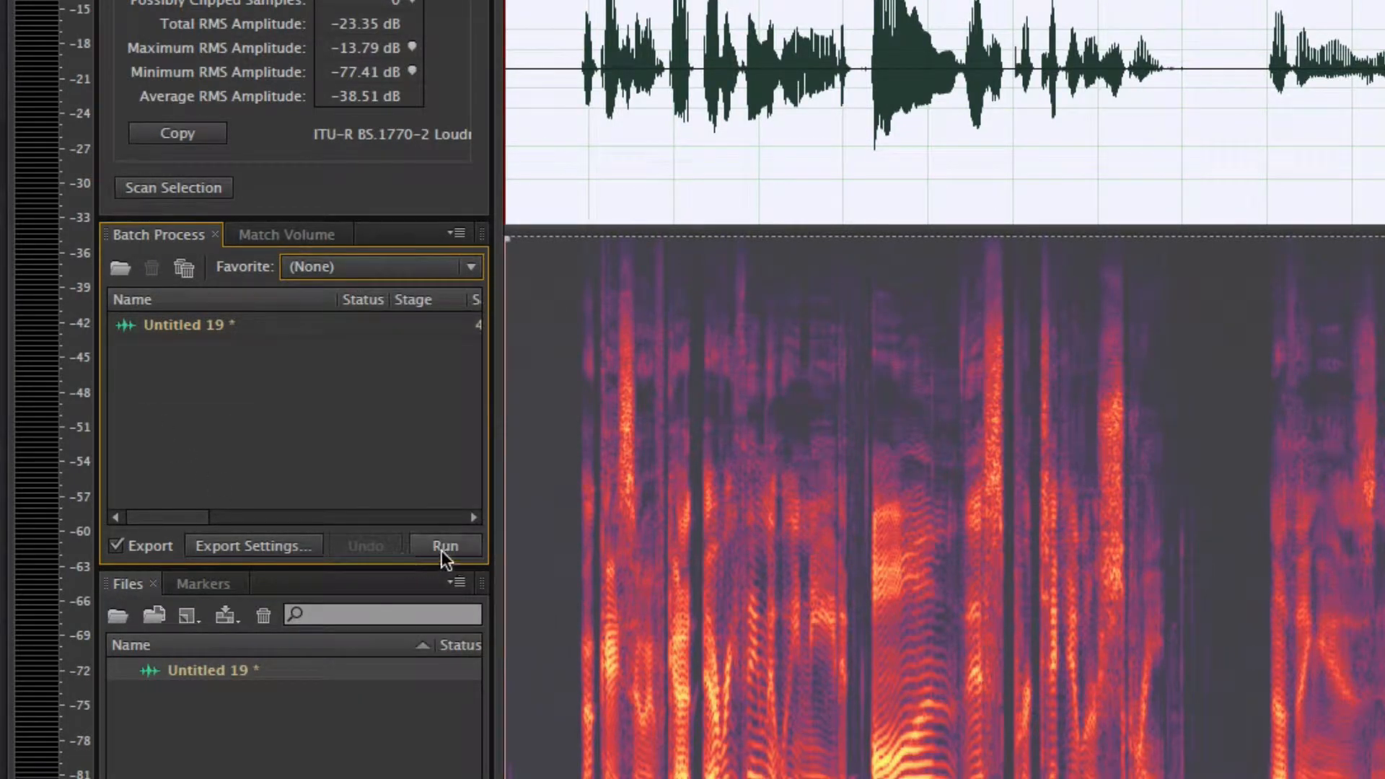
click(116, 545)
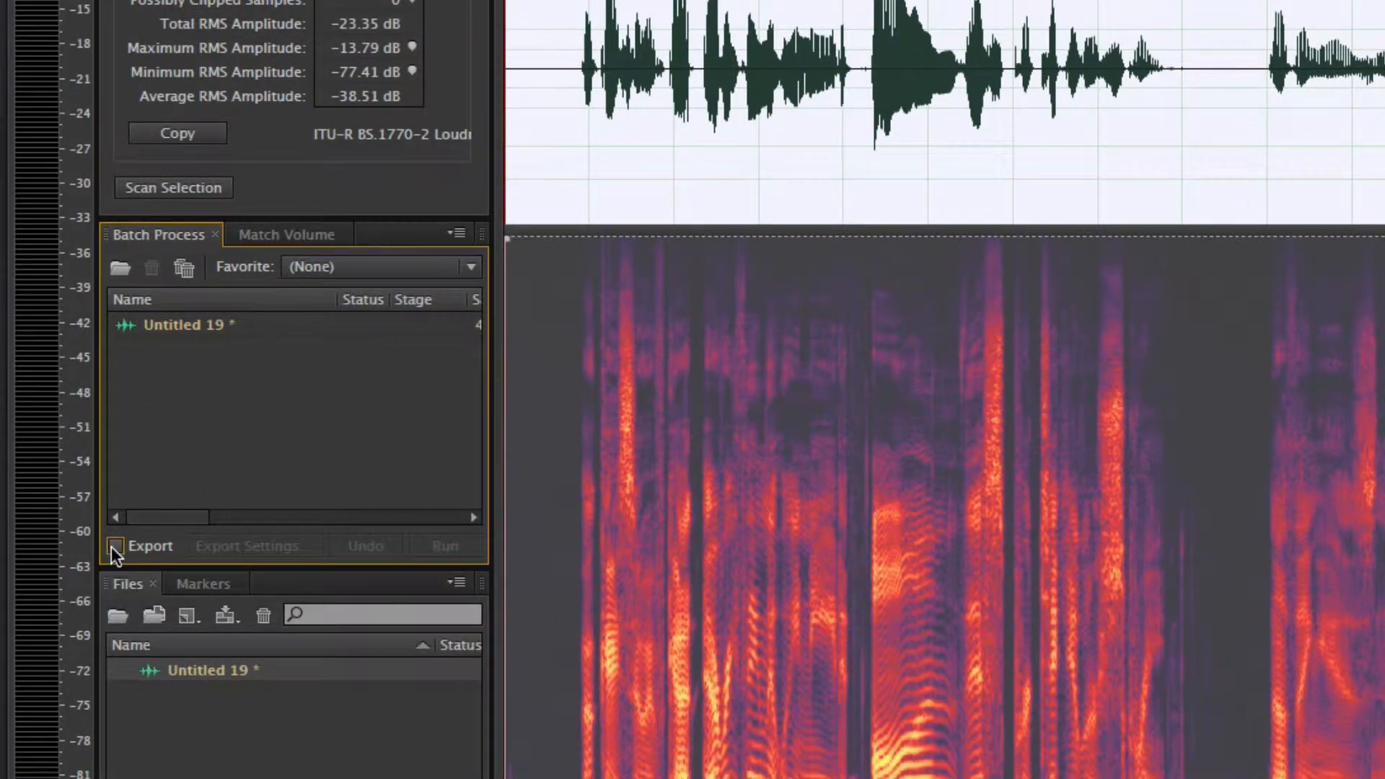
click(114, 546)
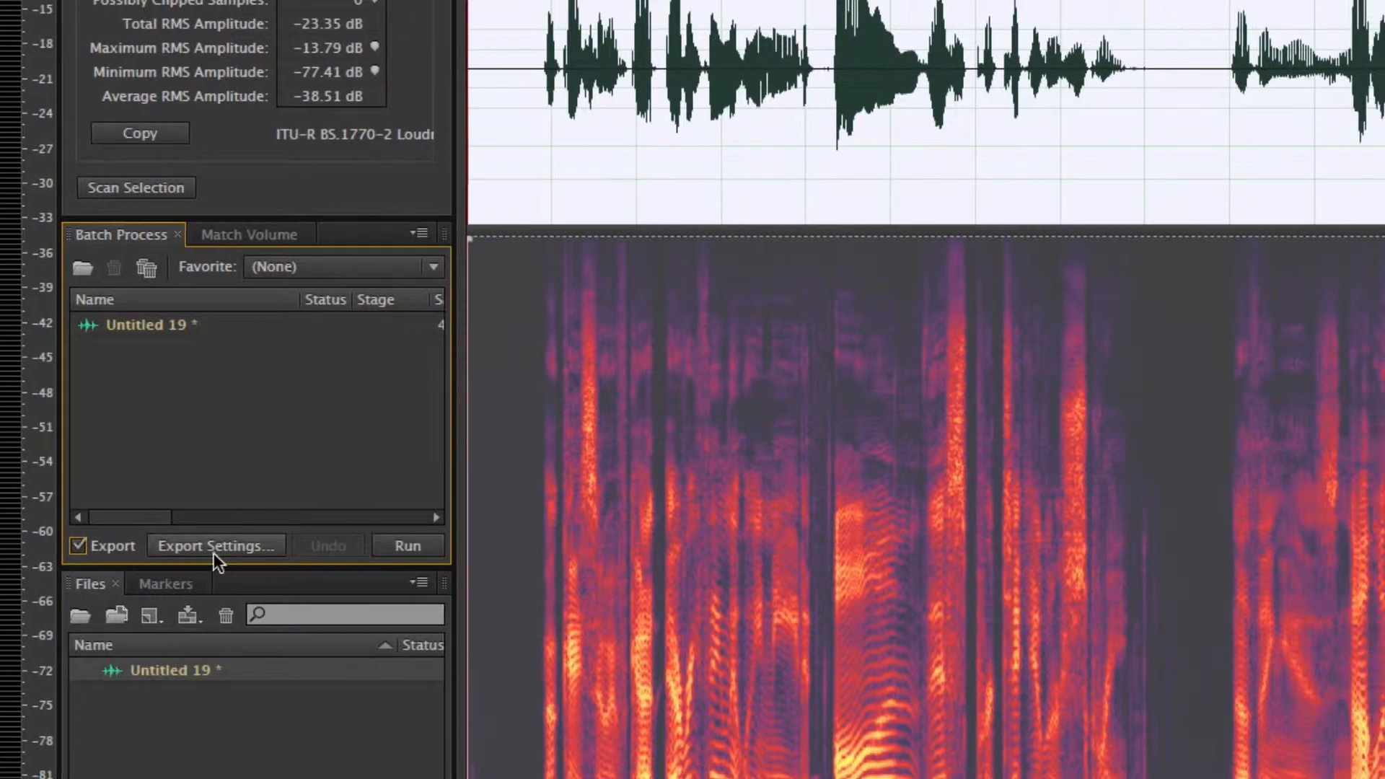
click(214, 546)
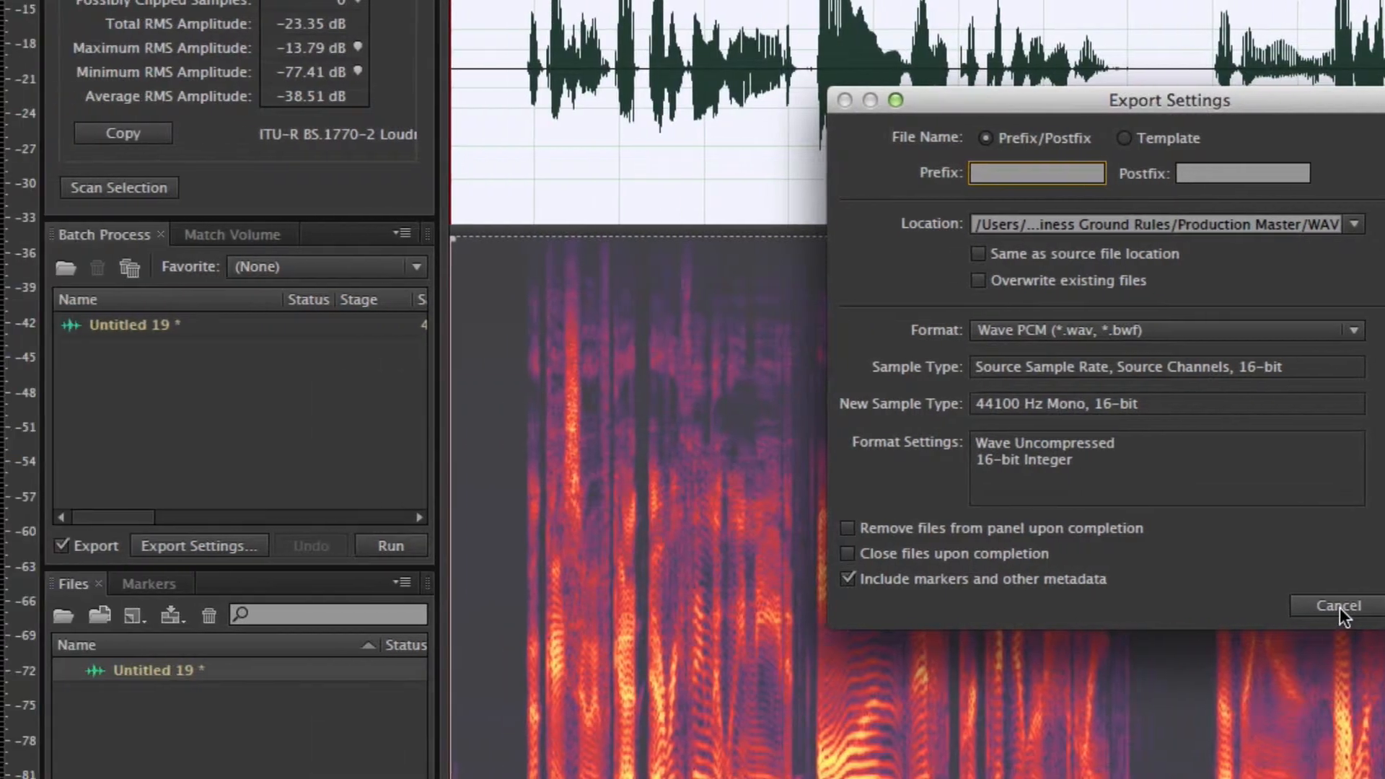
click(1147, 606)
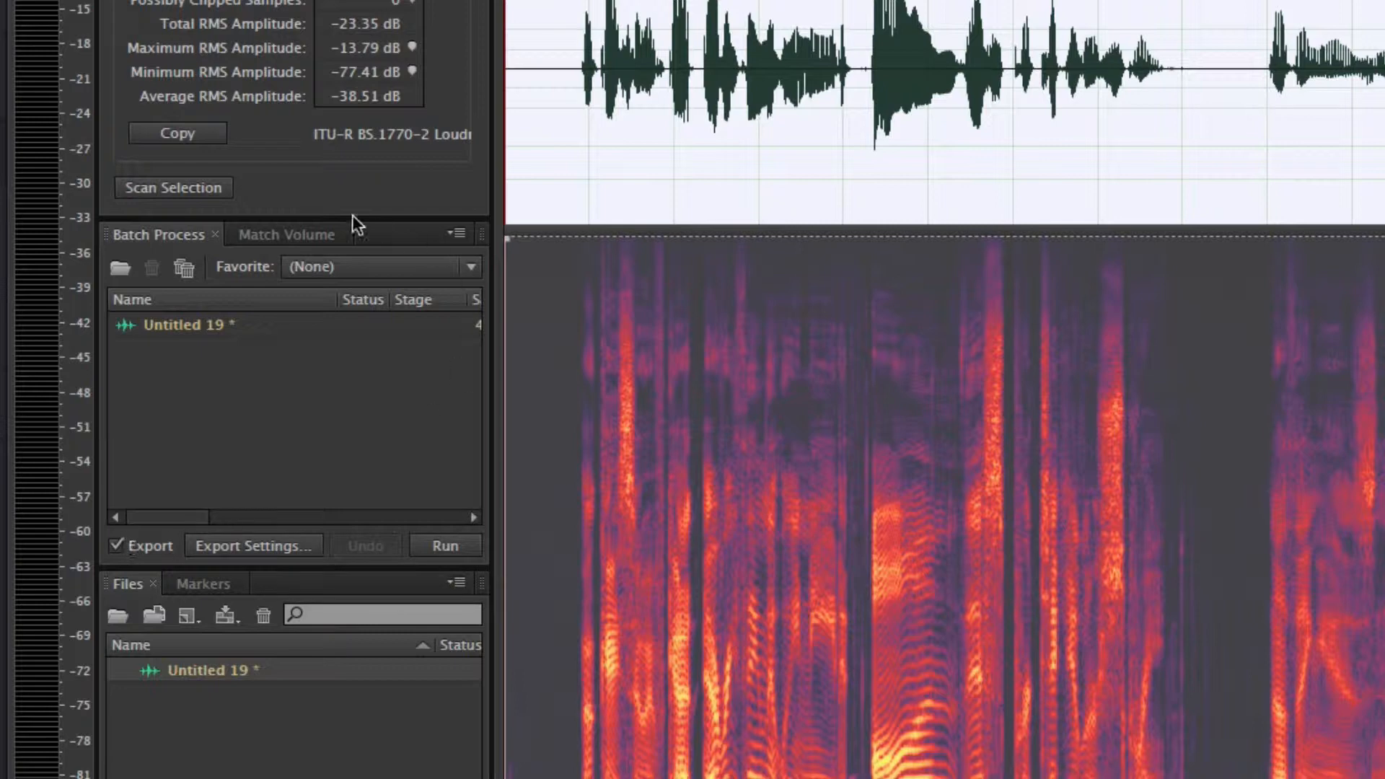
Add the file Untitled 19 to the Match Volume list and display the match volume settings
click(263, 234)
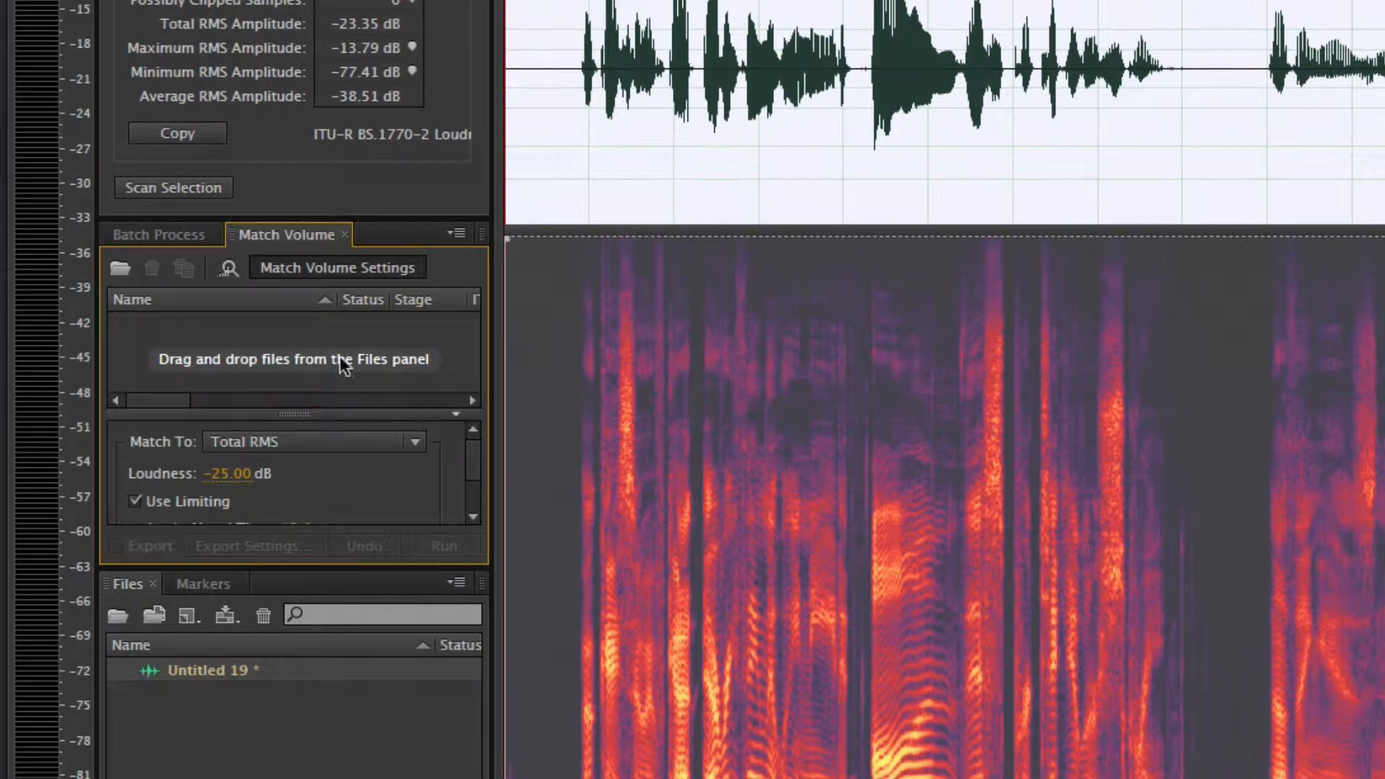
click(305, 268)
drag(218, 665, 262, 357)
click(320, 272)
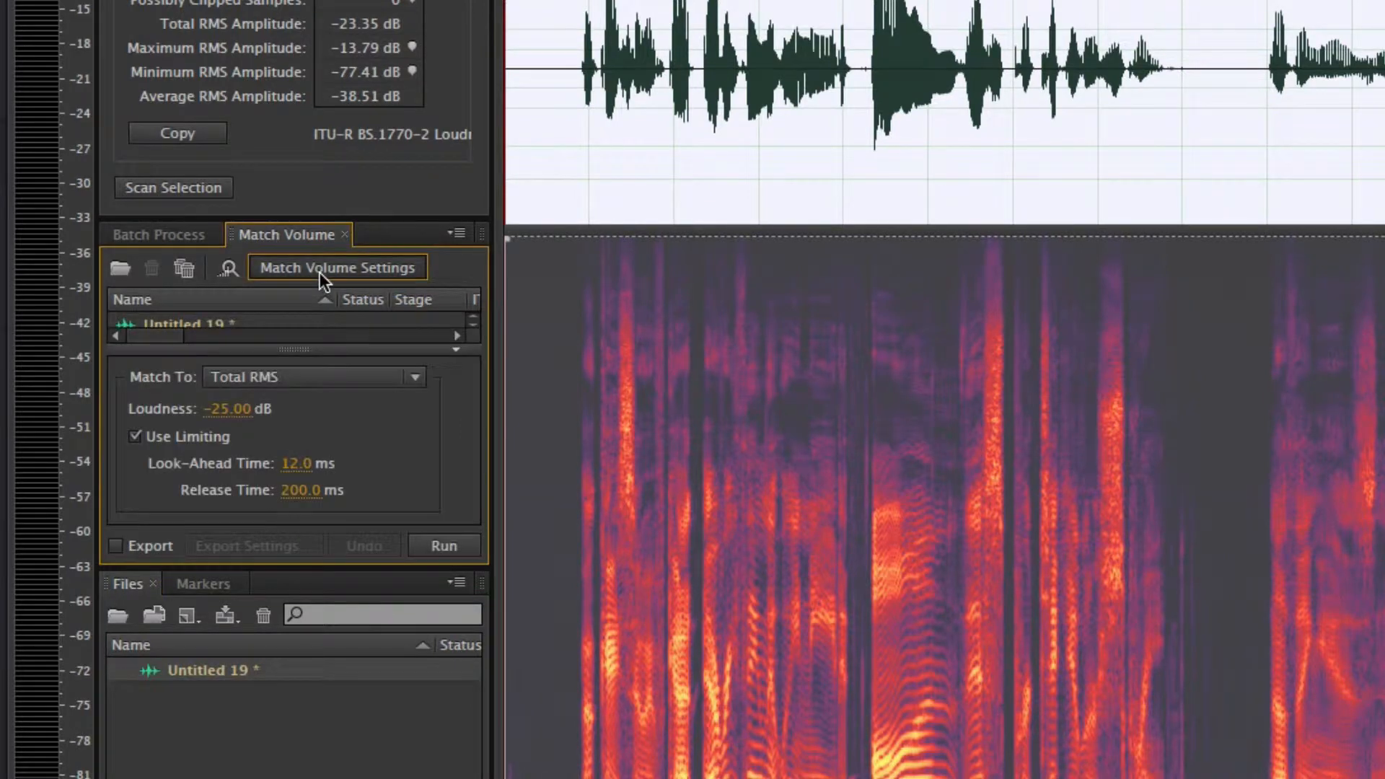
Review the Match To options for volume matching, keeping Total RMS, and return to the batch process list
click(261, 377)
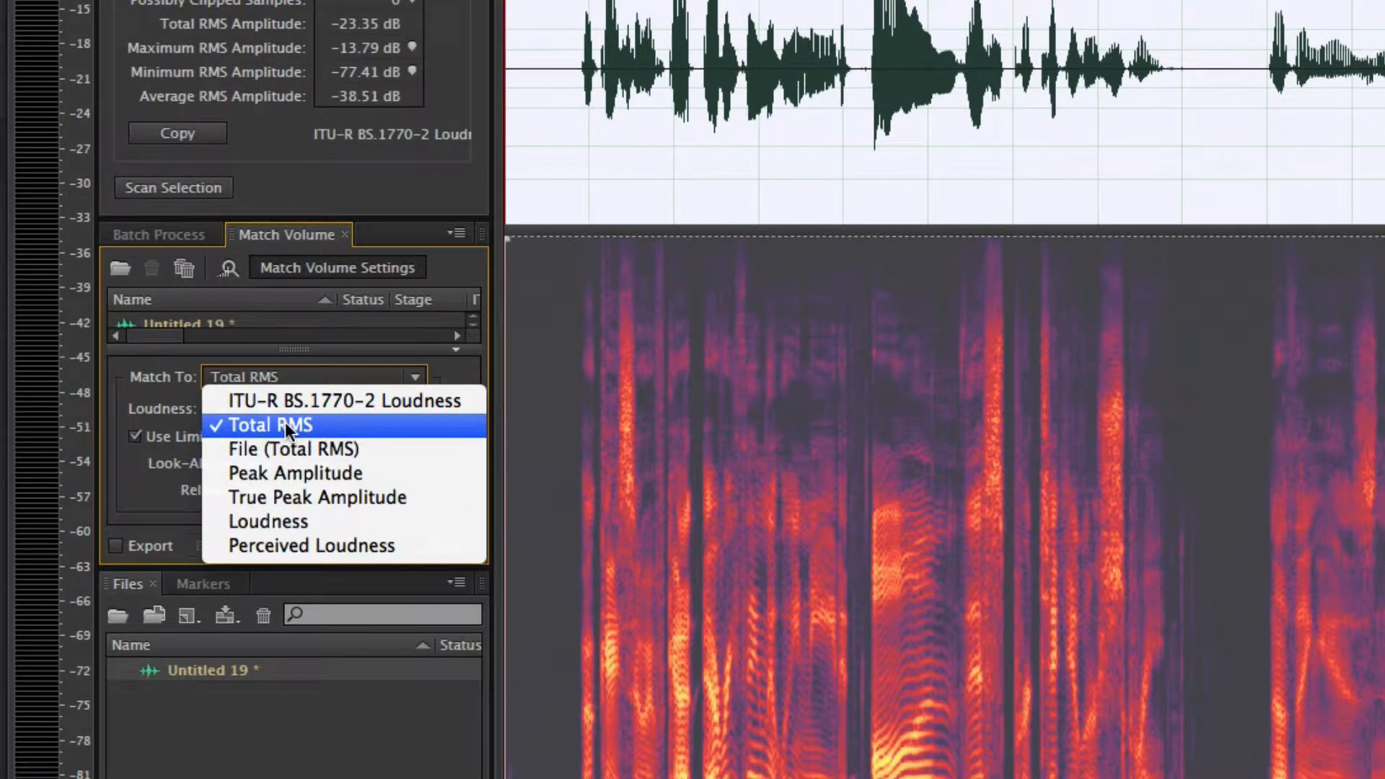
click(130, 483)
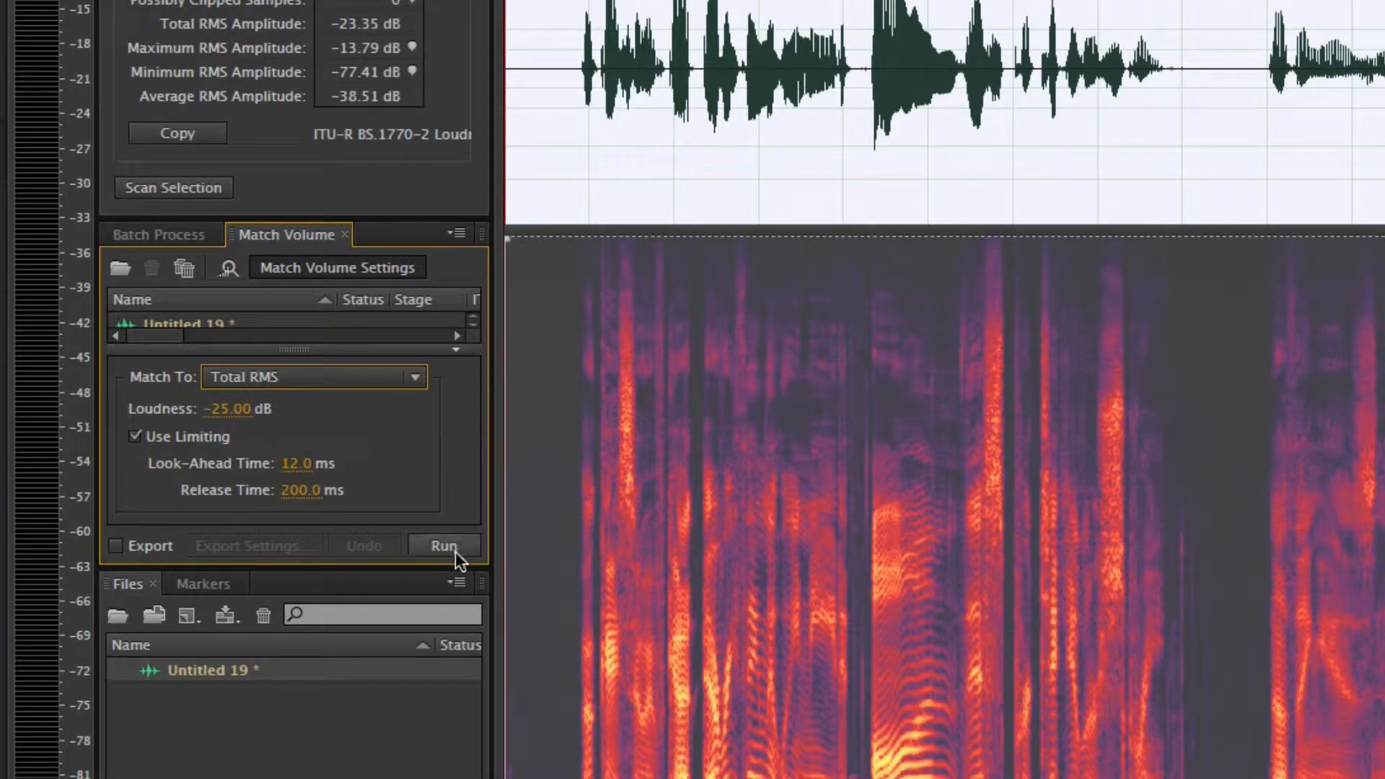
click(159, 235)
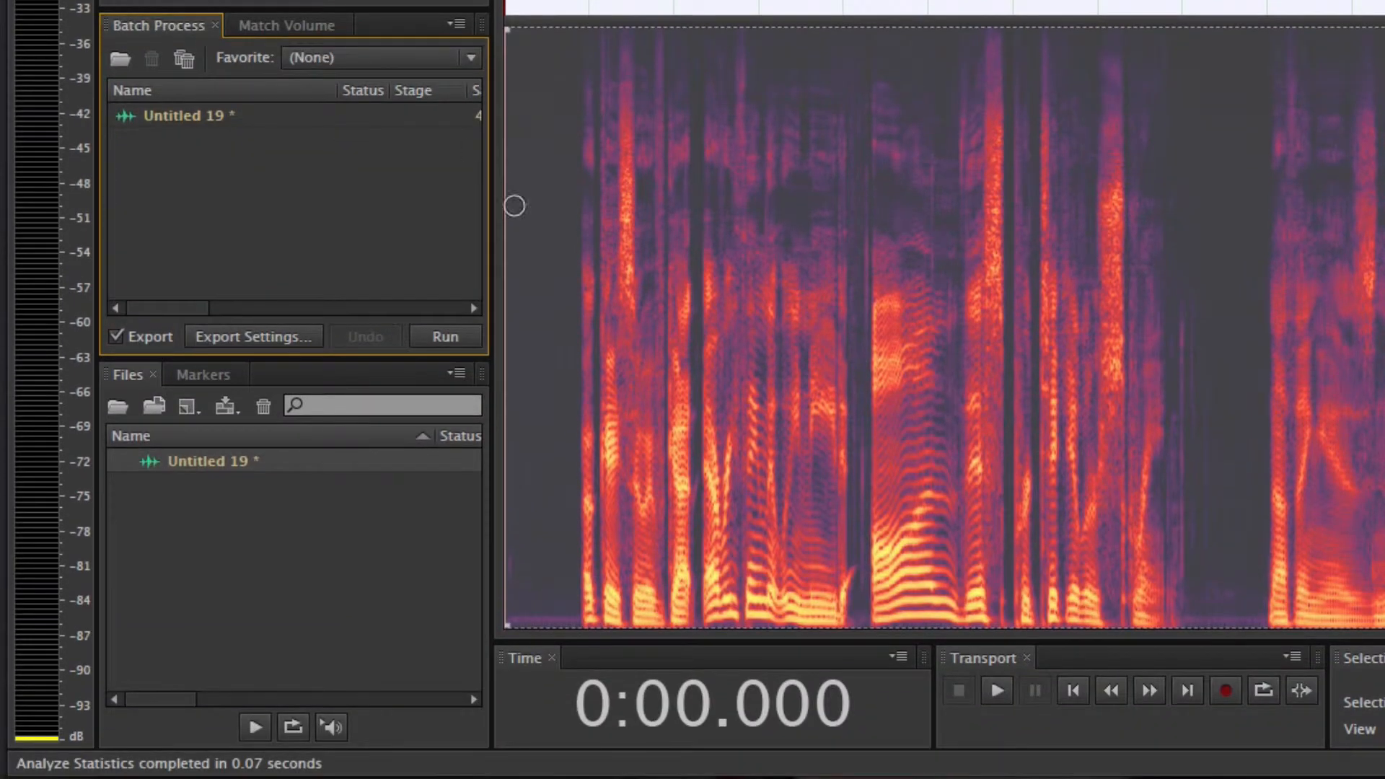
Examine the duration, sample rate, channels, bit depth, source format and file path columns for Untitled 19 in the file list
click(129, 374)
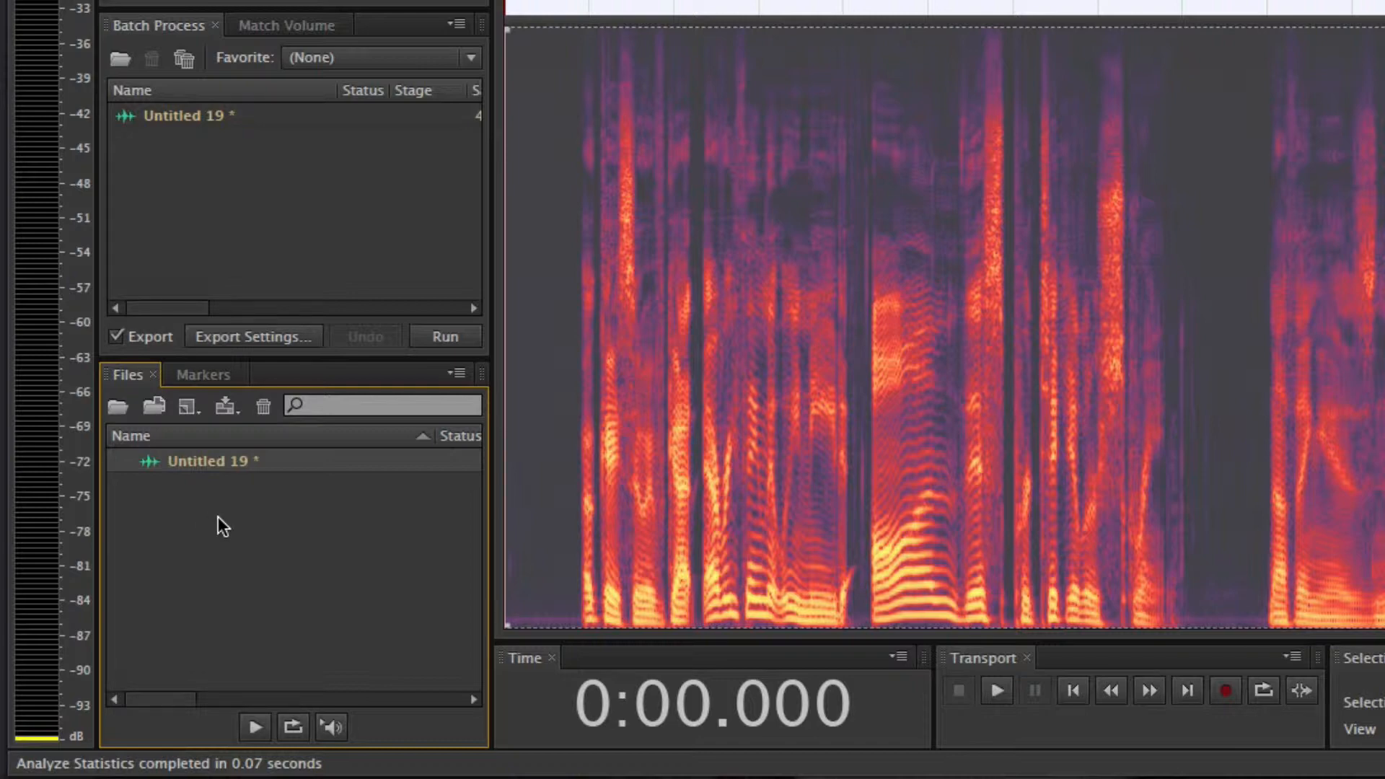
scroll(218, 517, right, 5)
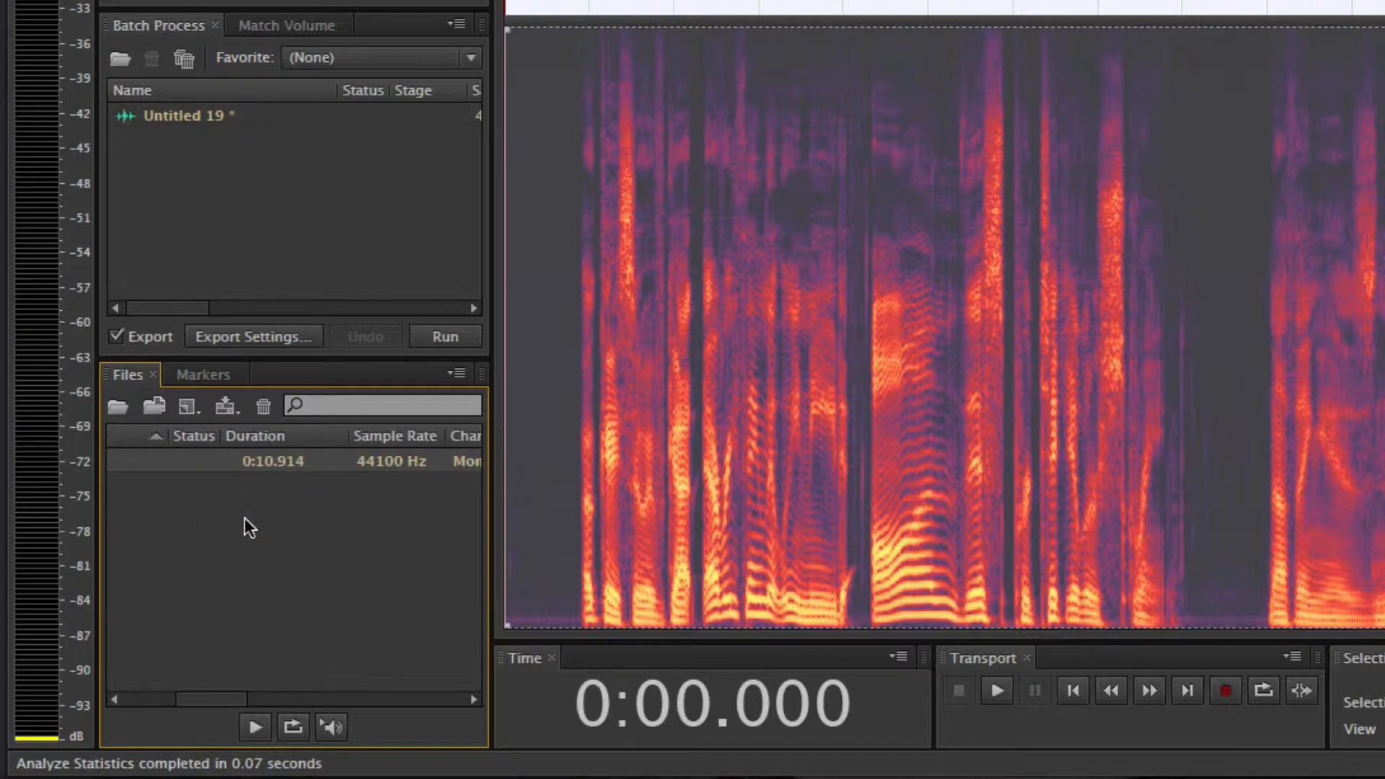
scroll(244, 523, right, 5)
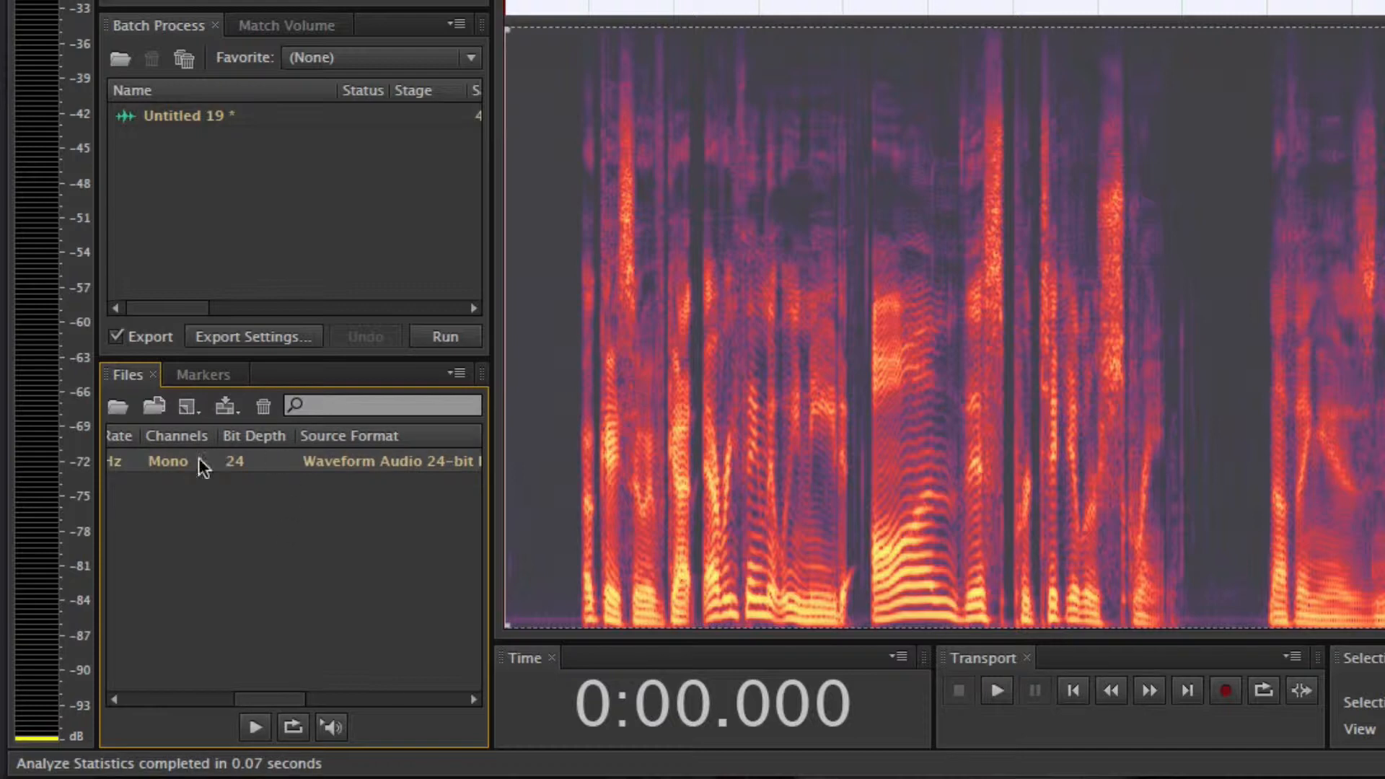
scroll(200, 493, right, 8)
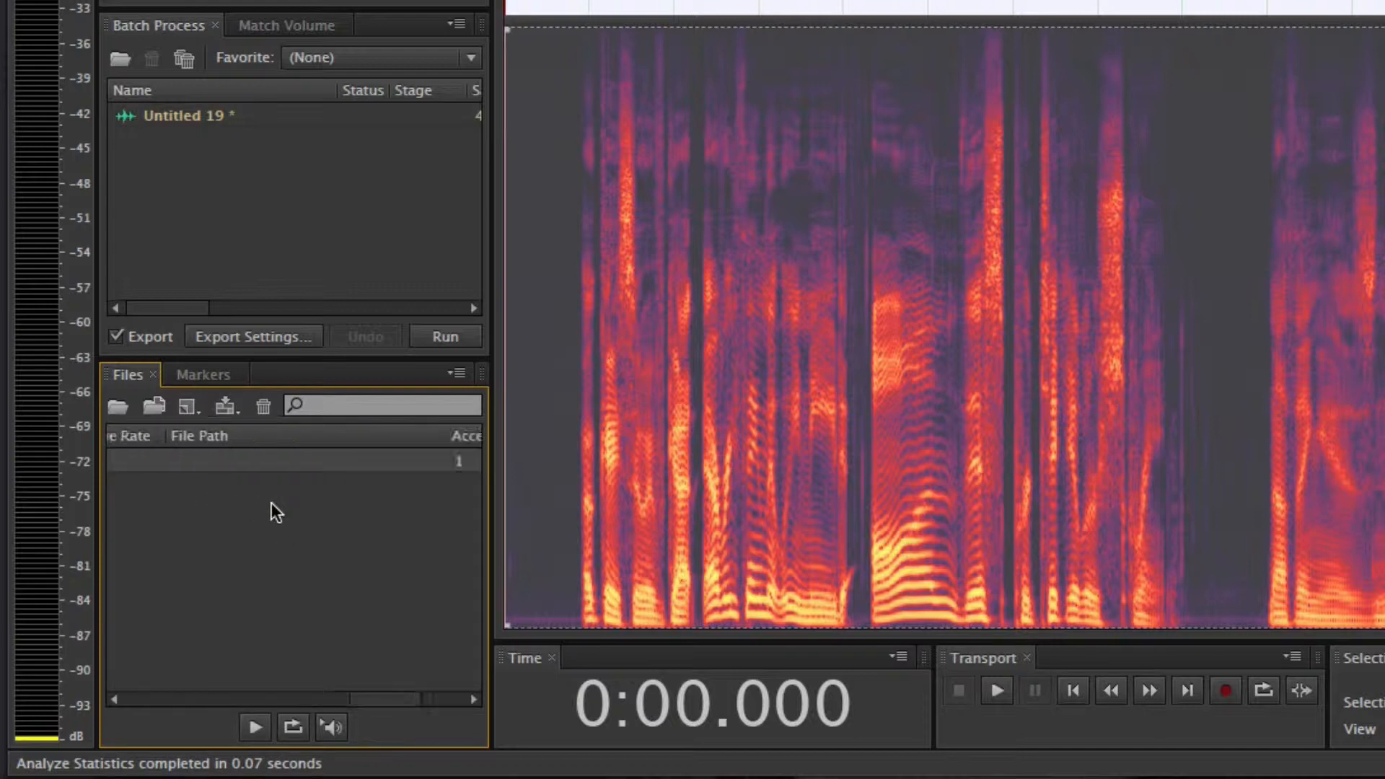
scroll(271, 502, right, 3)
scroll(375, 509, left, 15)
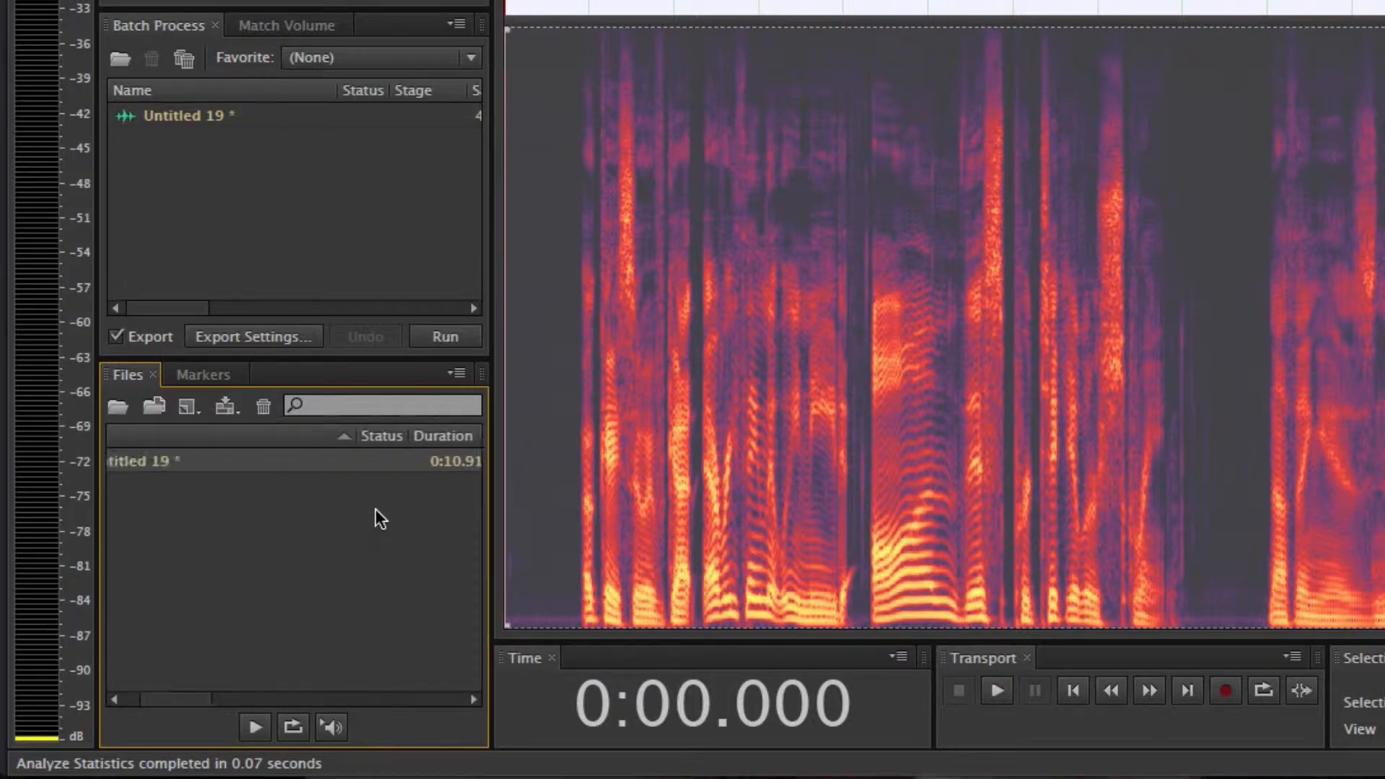
scroll(375, 520, left, 2)
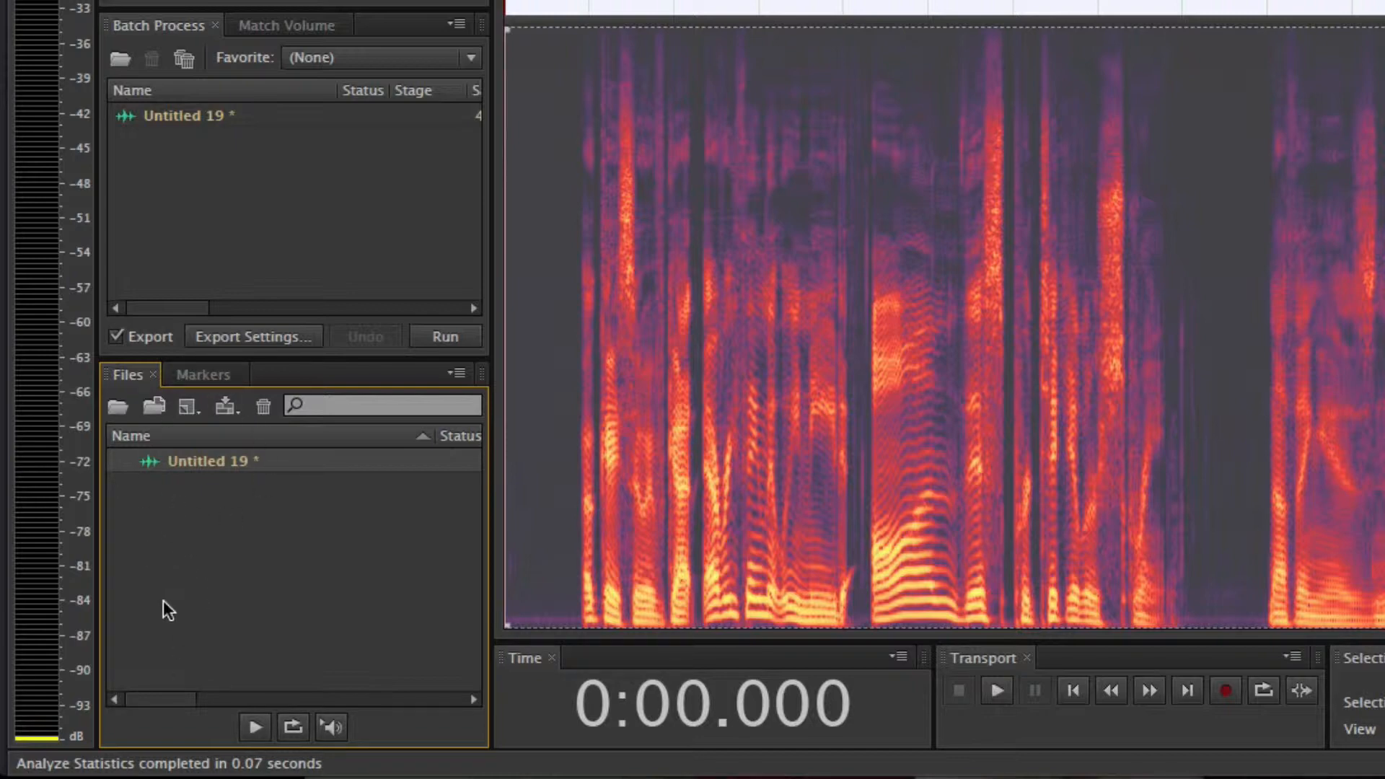
click(250, 561)
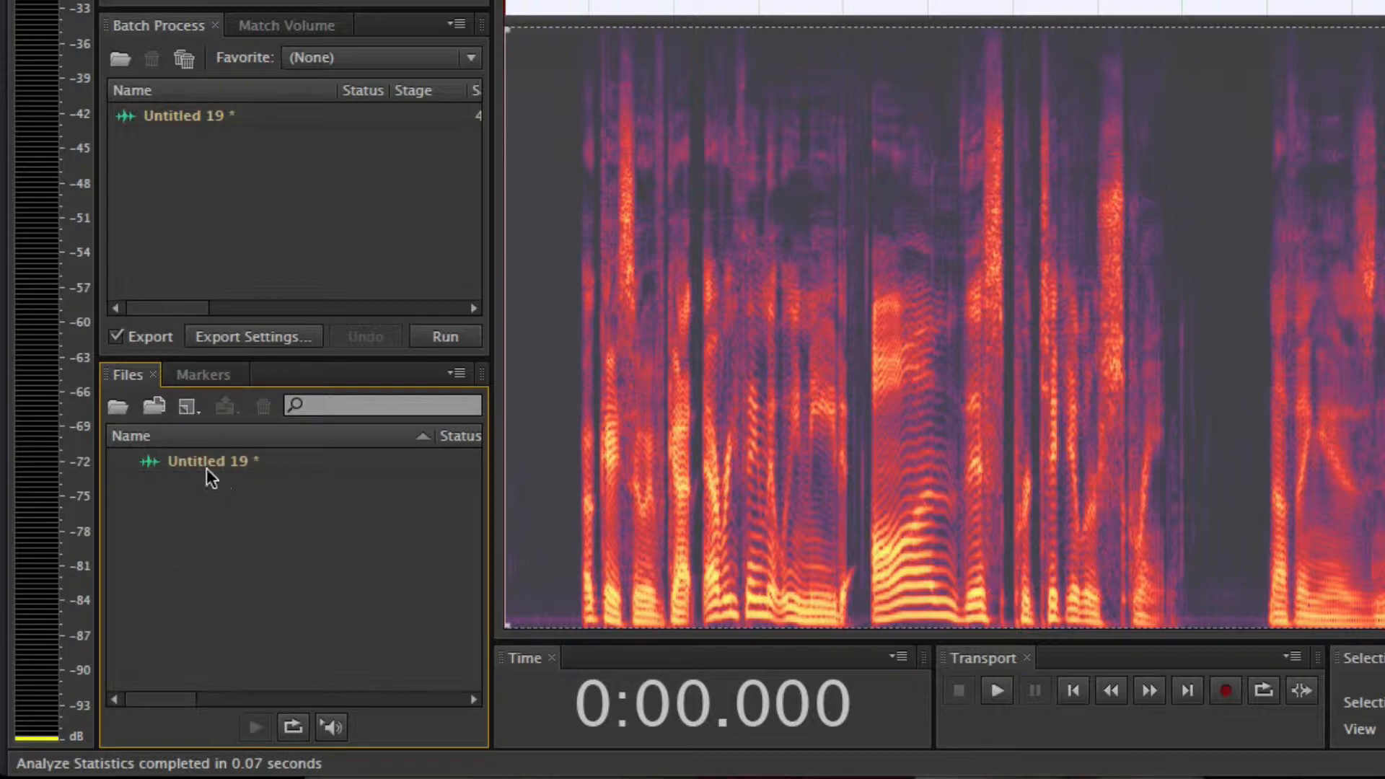
Show the markers list and add seven cue markers to Untitled 19 at about 1.4, 4.0, 5.2, 6.5, 8.1, 9.5 and 10.4 s
double_click(176, 455)
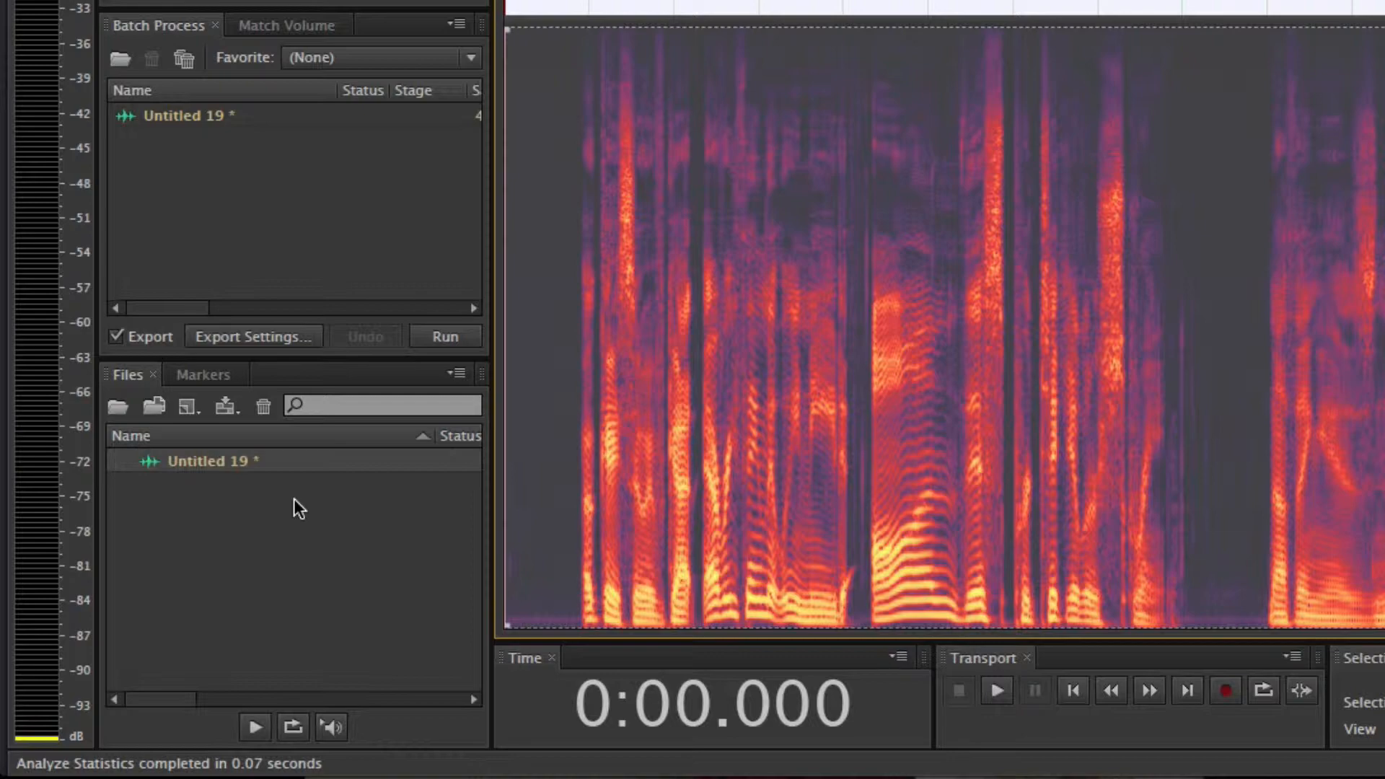
click(199, 374)
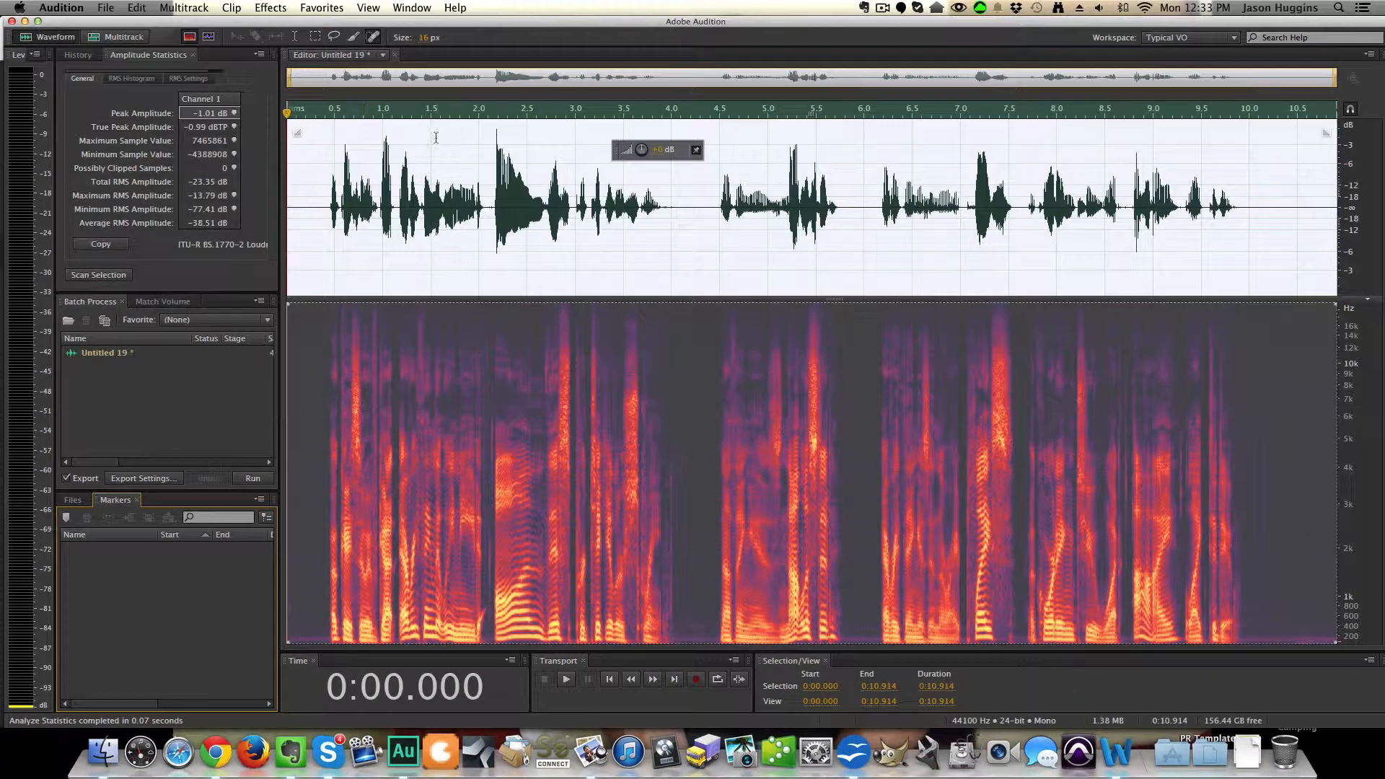
click(475, 84)
key(m)
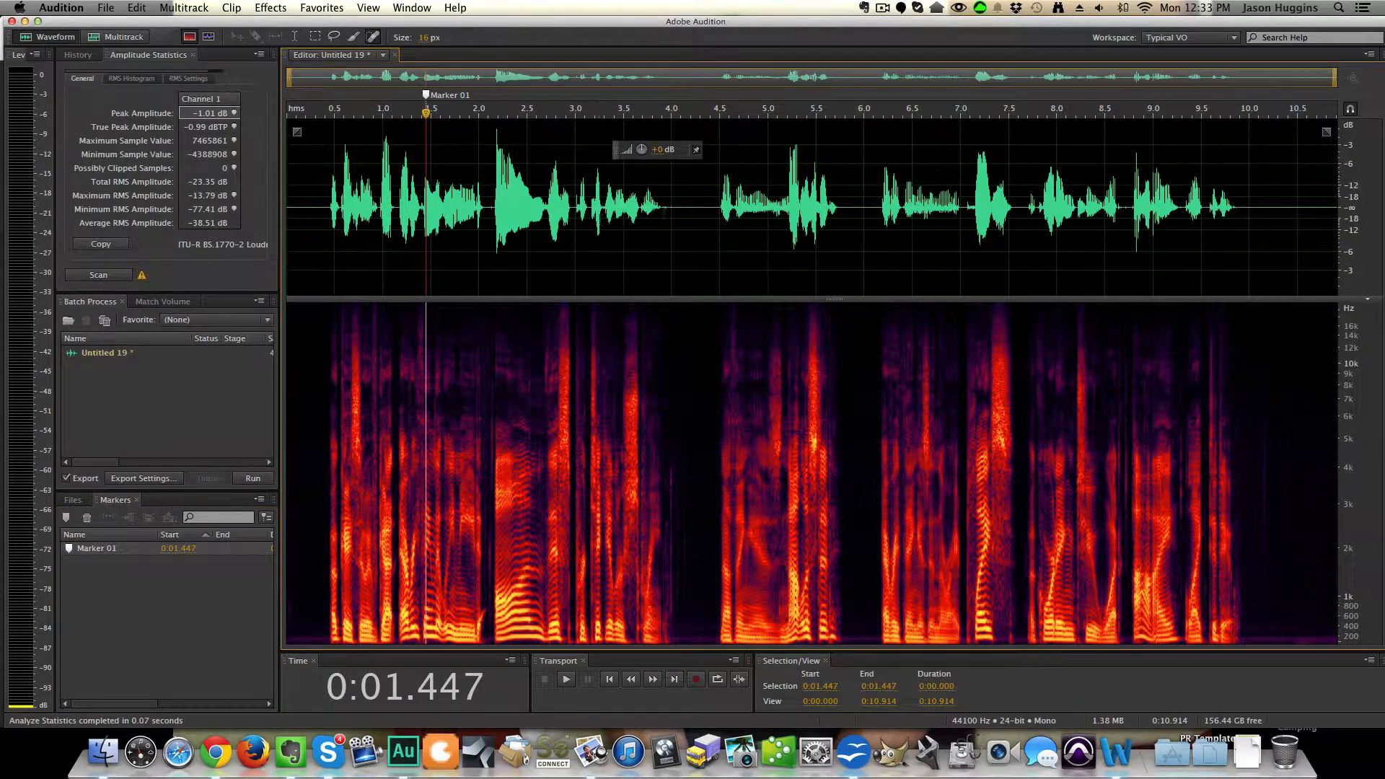
click(668, 206)
key(m)
click(786, 207)
key(m)
click(914, 205)
key(m)
click(1072, 209)
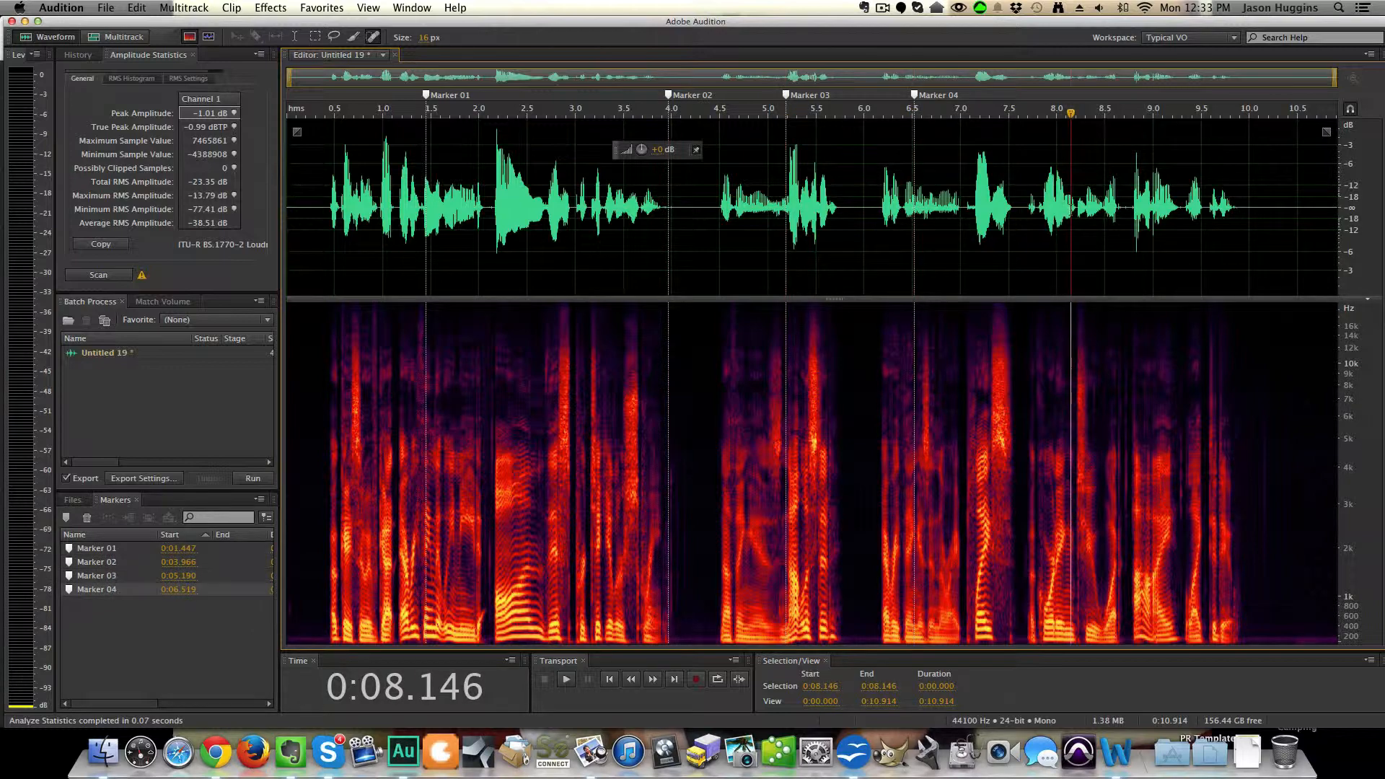
key(m)
click(1197, 209)
key(m)
click(1290, 224)
key(m)
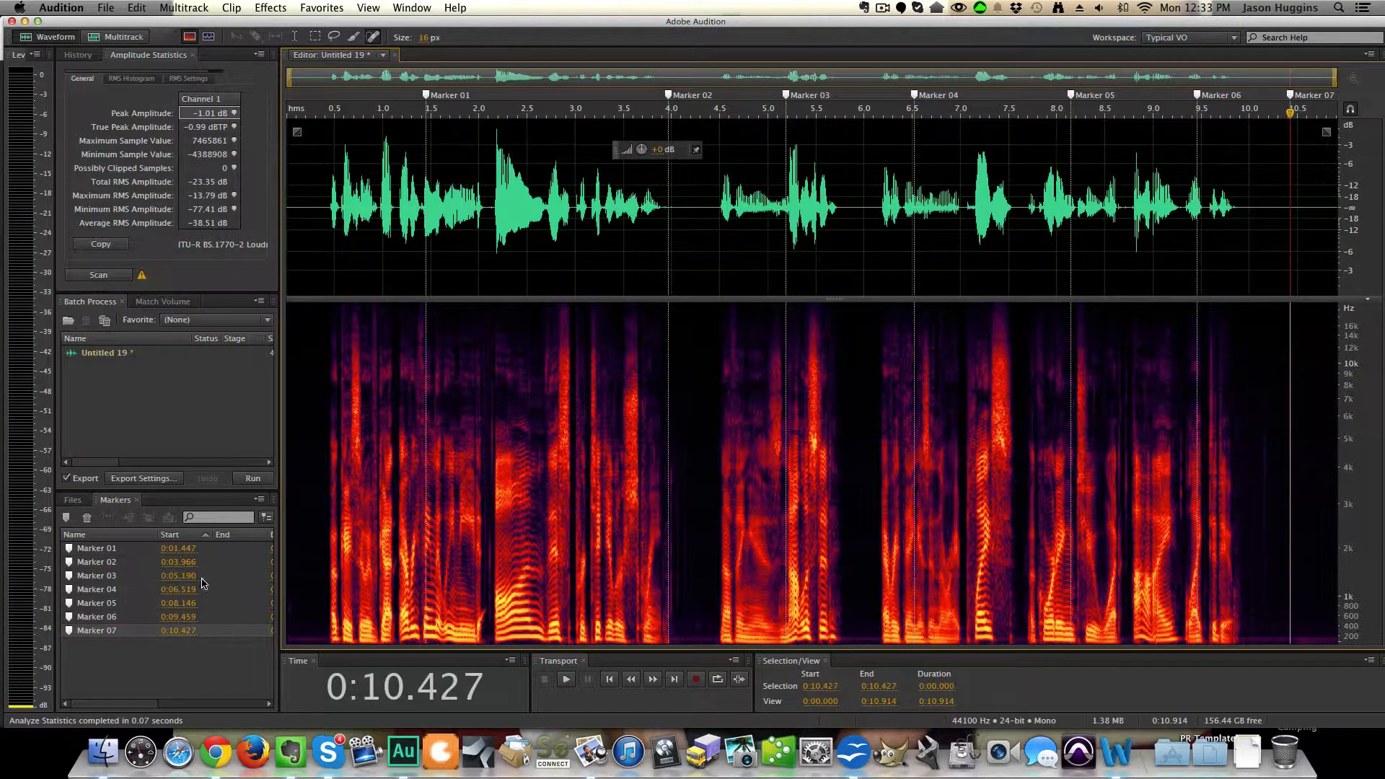
Jump the playhead to the third, first and fifth markers from the markers list, and return to the files list
click(85, 577)
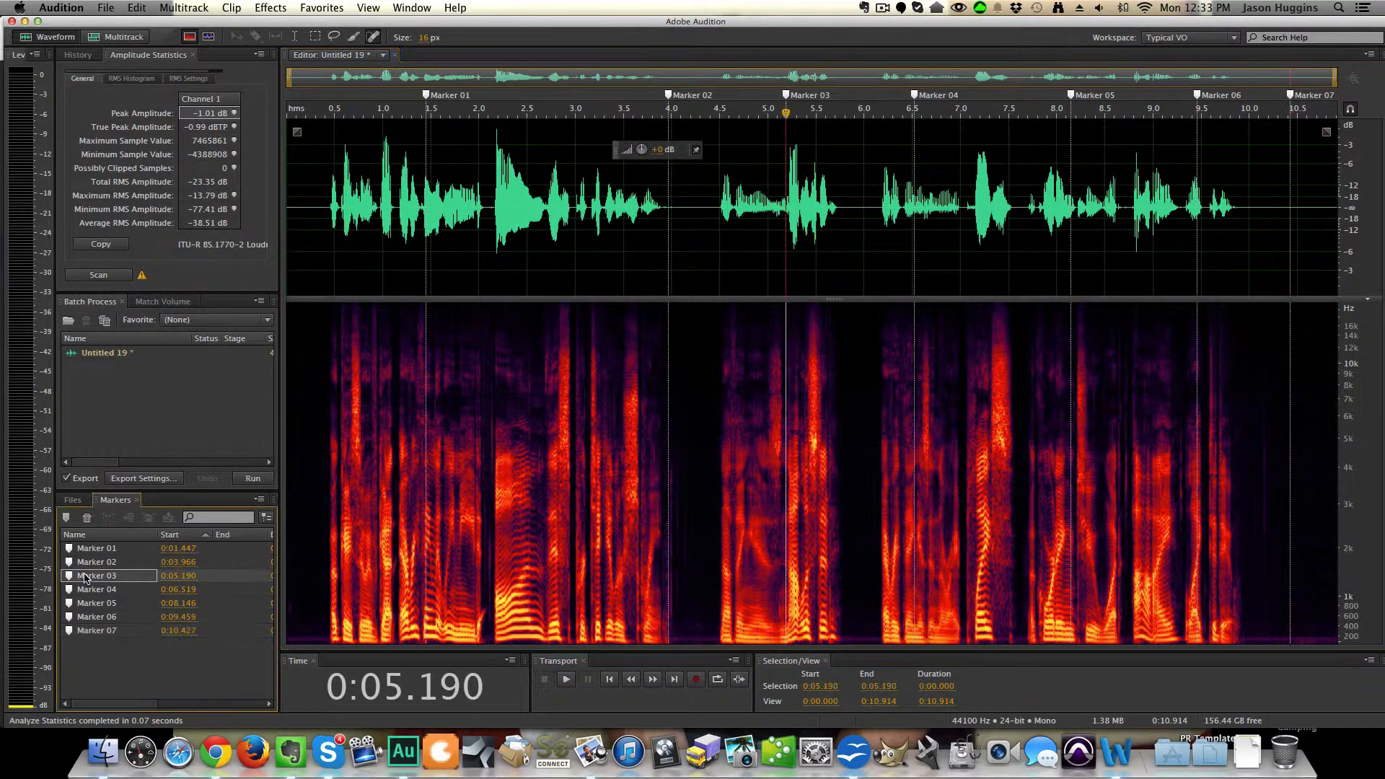
click(90, 551)
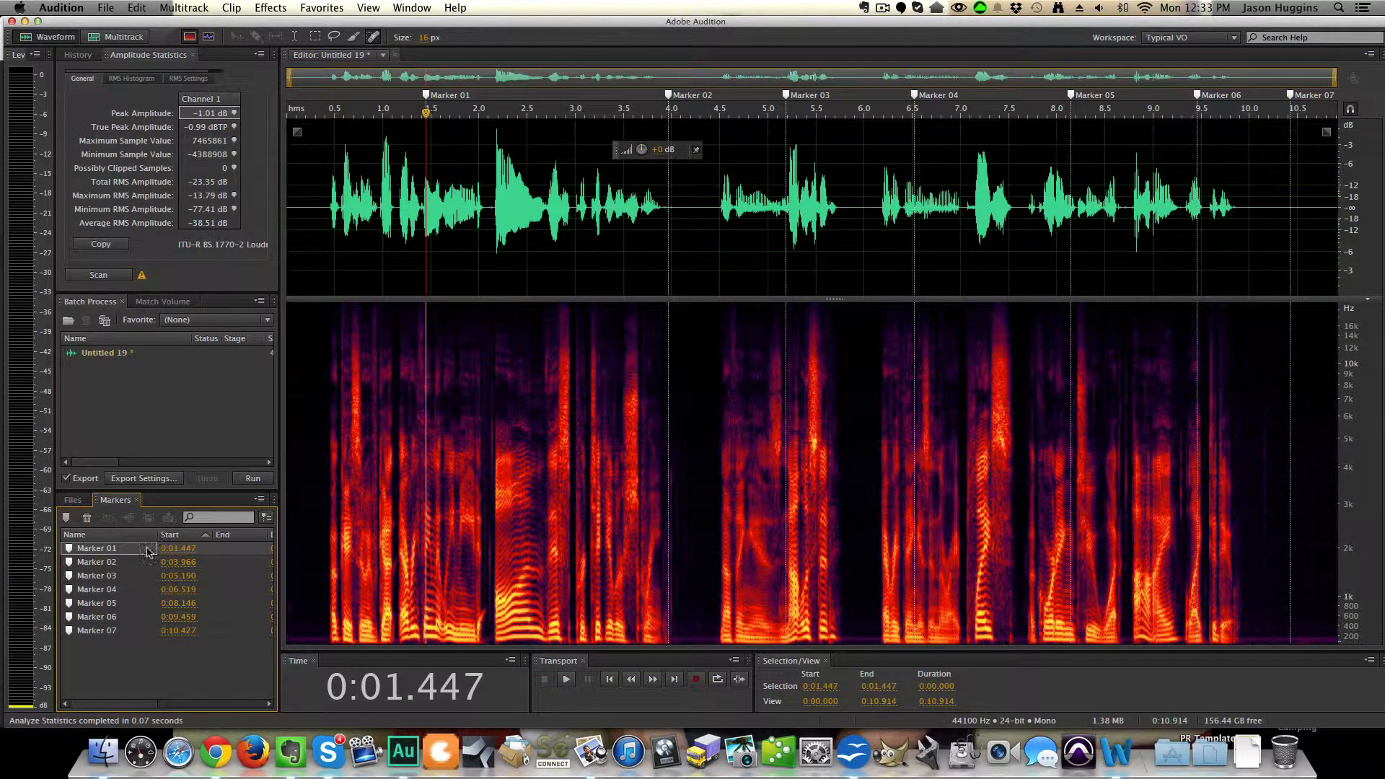
click(94, 604)
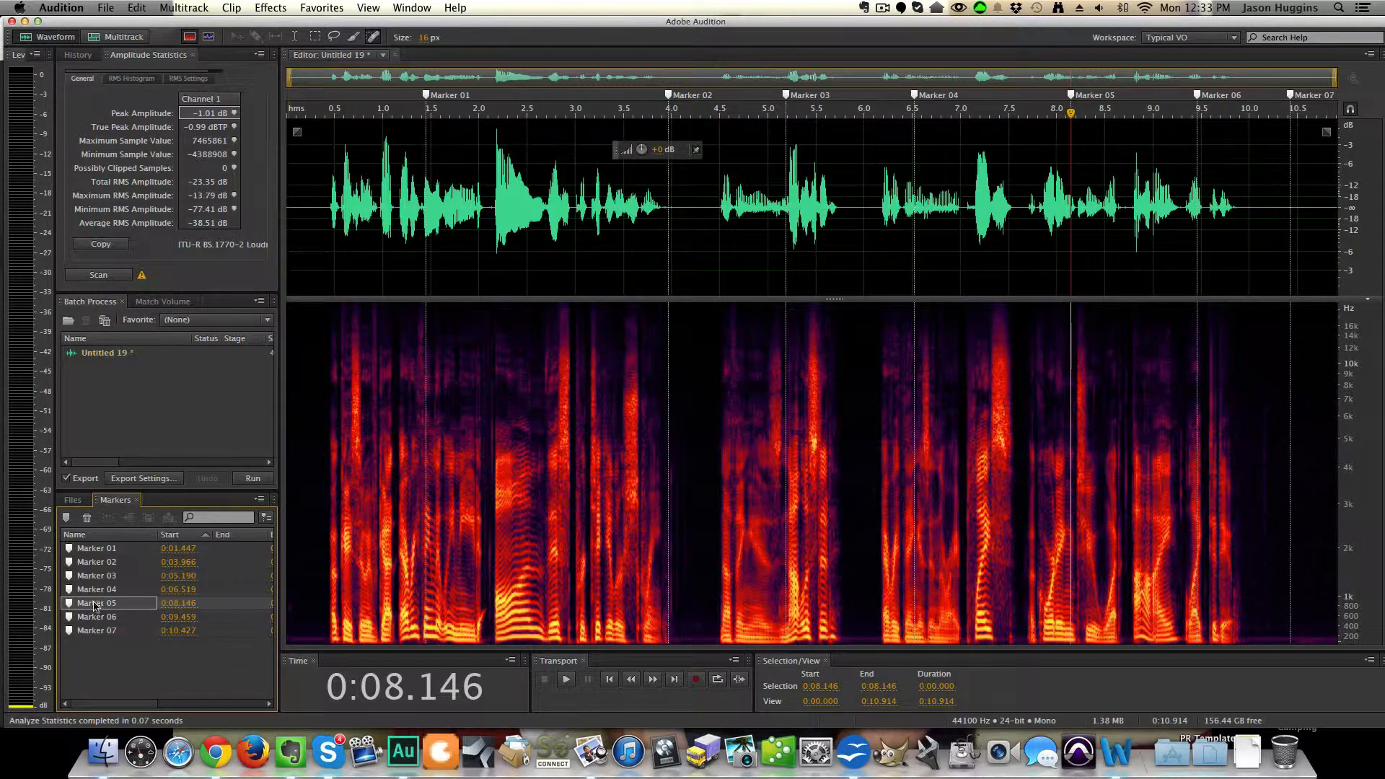
click(72, 501)
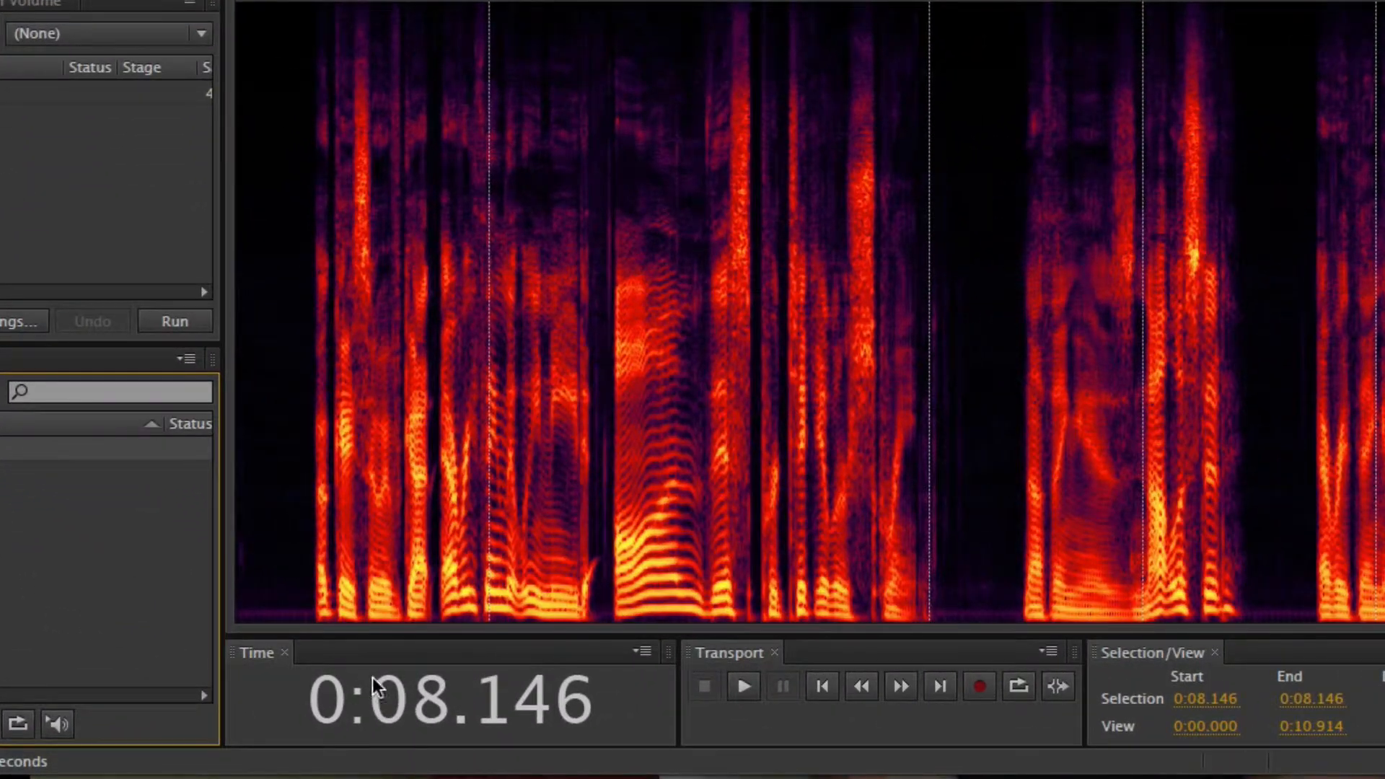
Place the playhead at several points in the recording, ending at about 4.33 s, to examine the time display
click(669, 384)
click(422, 311)
key(space)
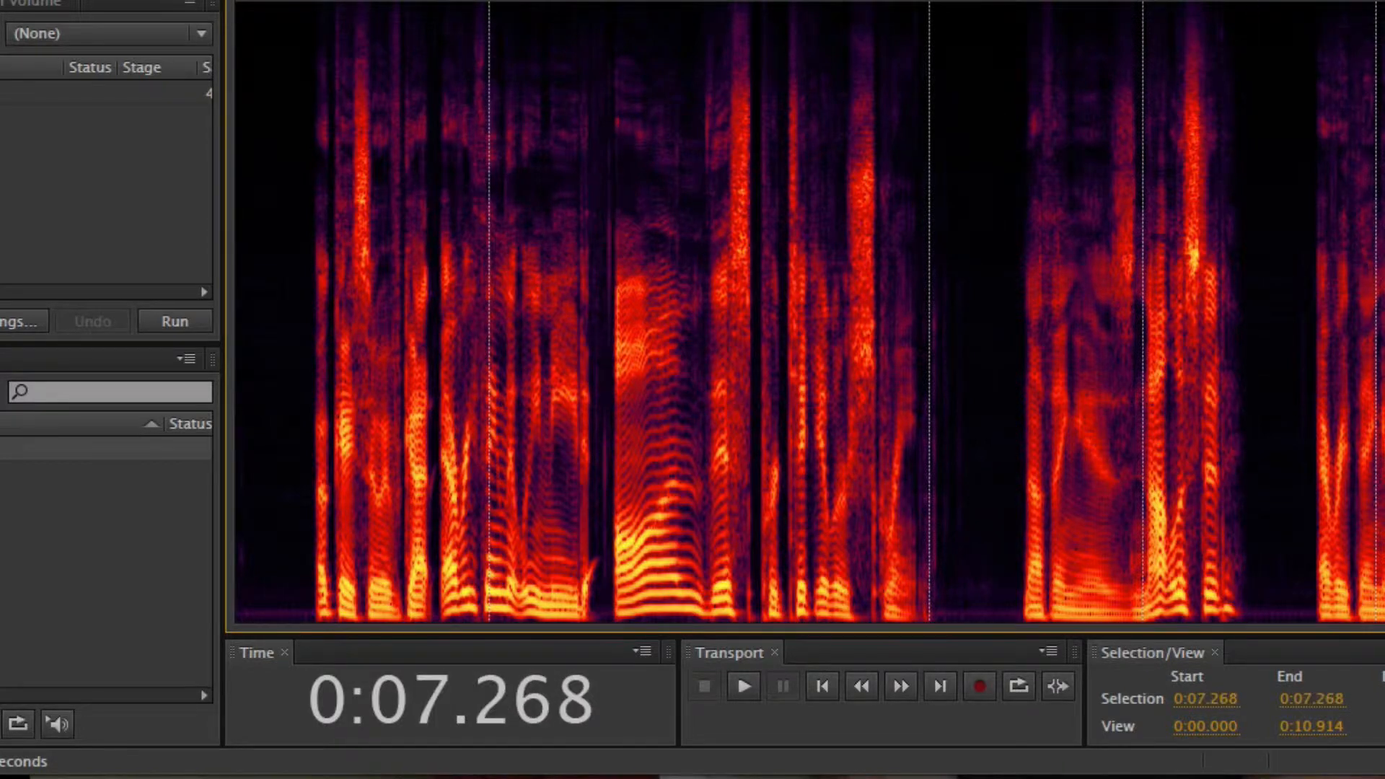
click(992, 289)
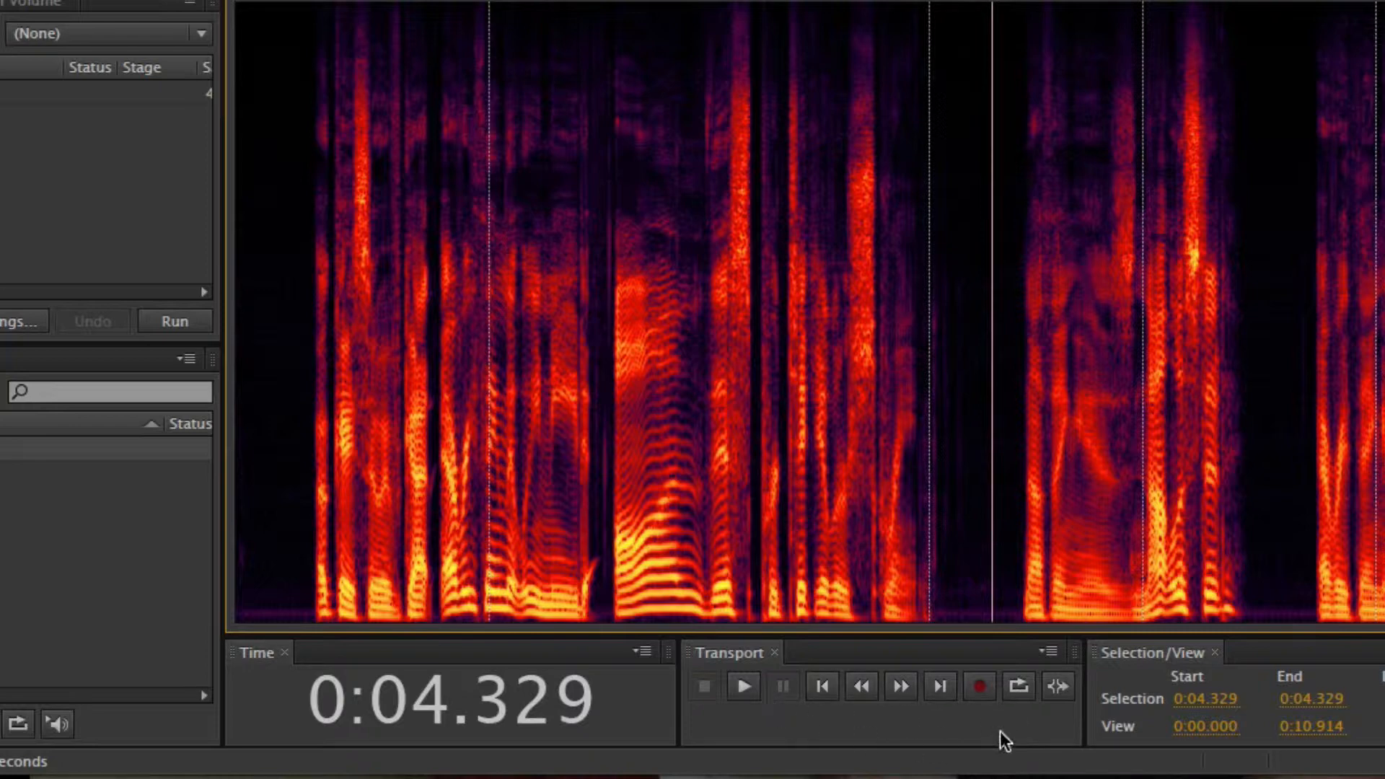
Select the audio from about 1.35 to 4.00 s, try loop playback on it, and clear the selection
click(1023, 690)
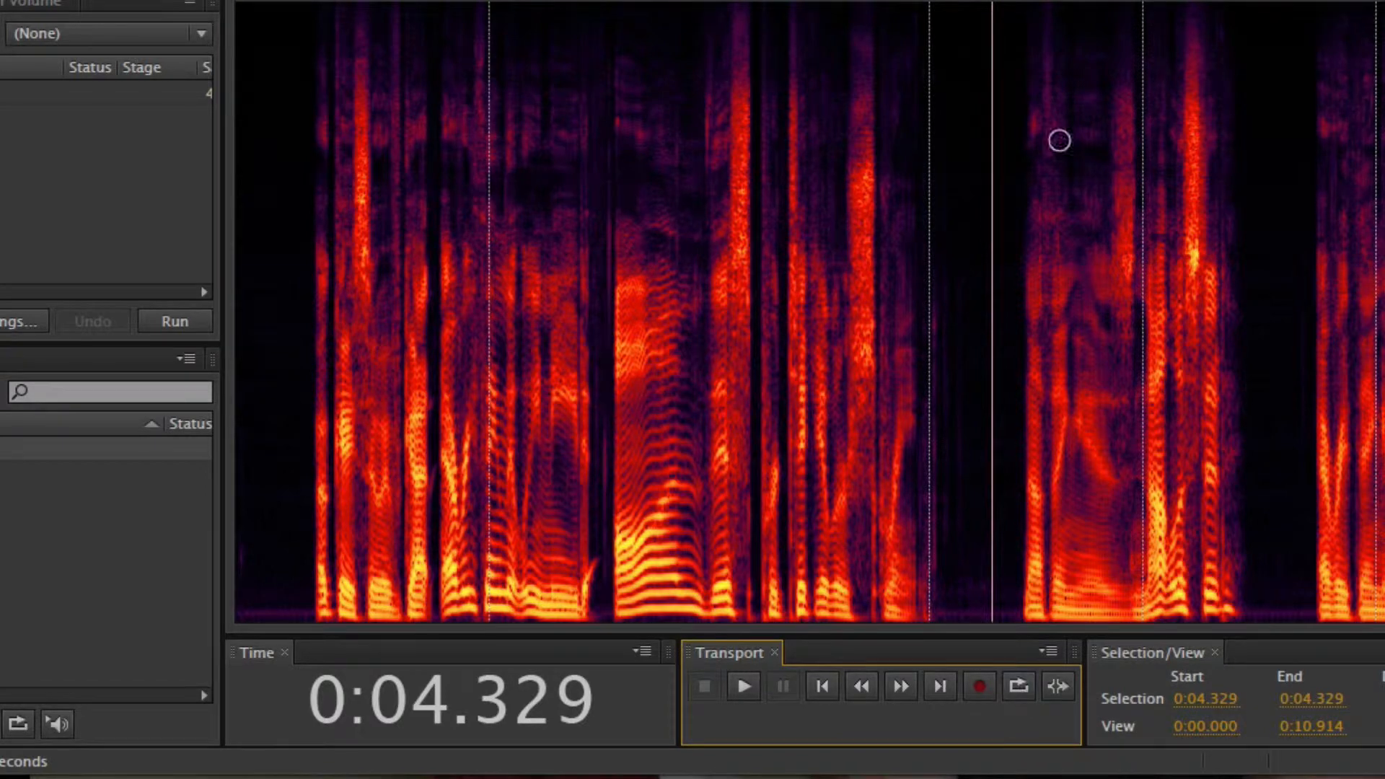
drag(933, 140, 474, 86)
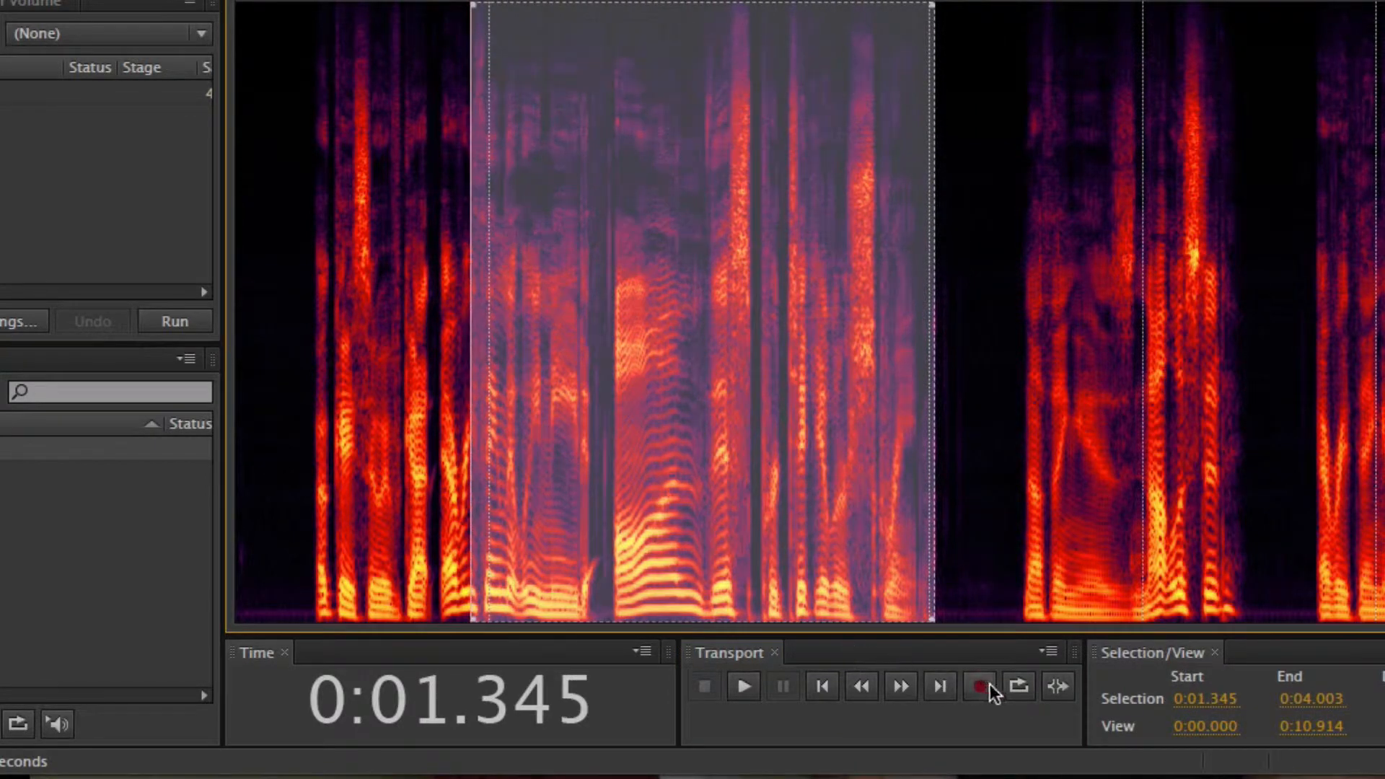
click(1017, 686)
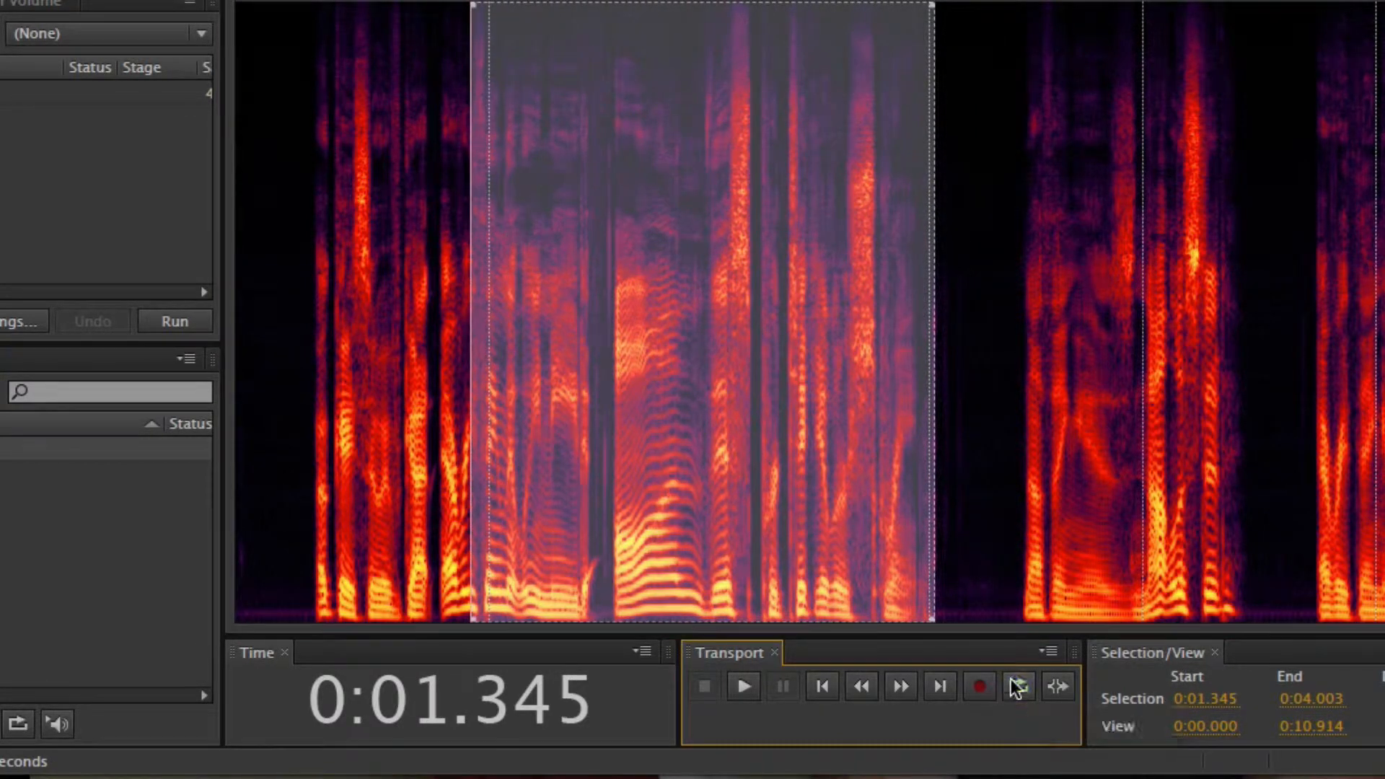
click(978, 29)
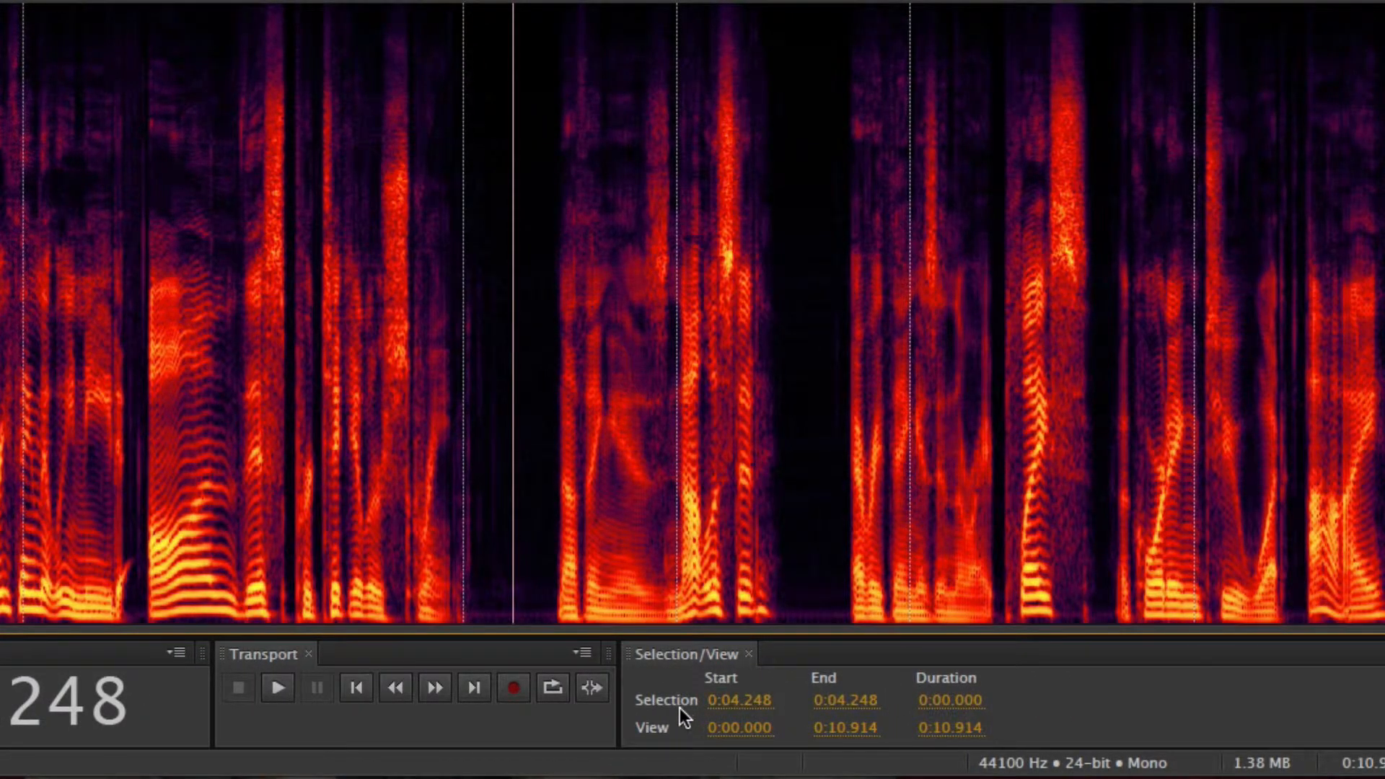
Select the audio from about 2.37 to 5.67 s to examine the selection start, end and duration, and clear the selection
mouse_move(737, 711)
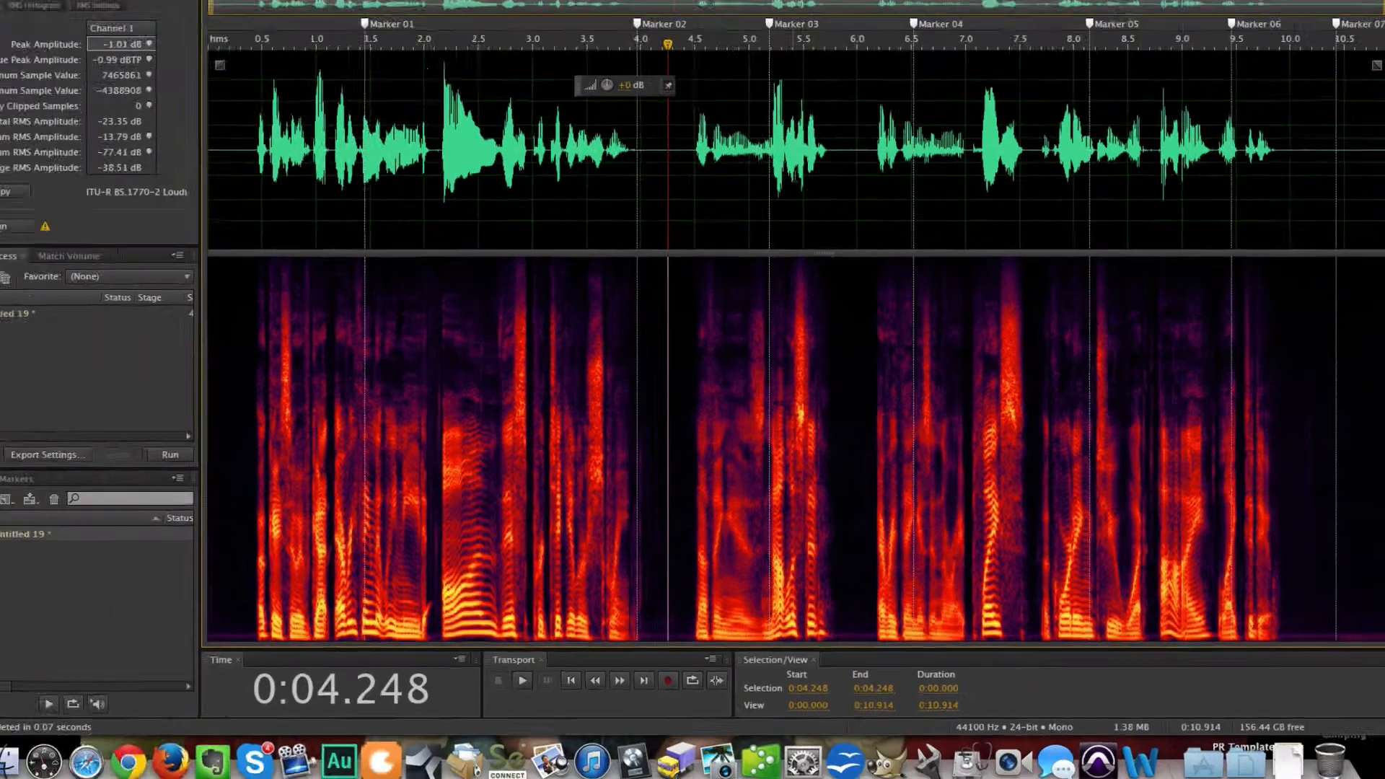
drag(821, 173, 464, 174)
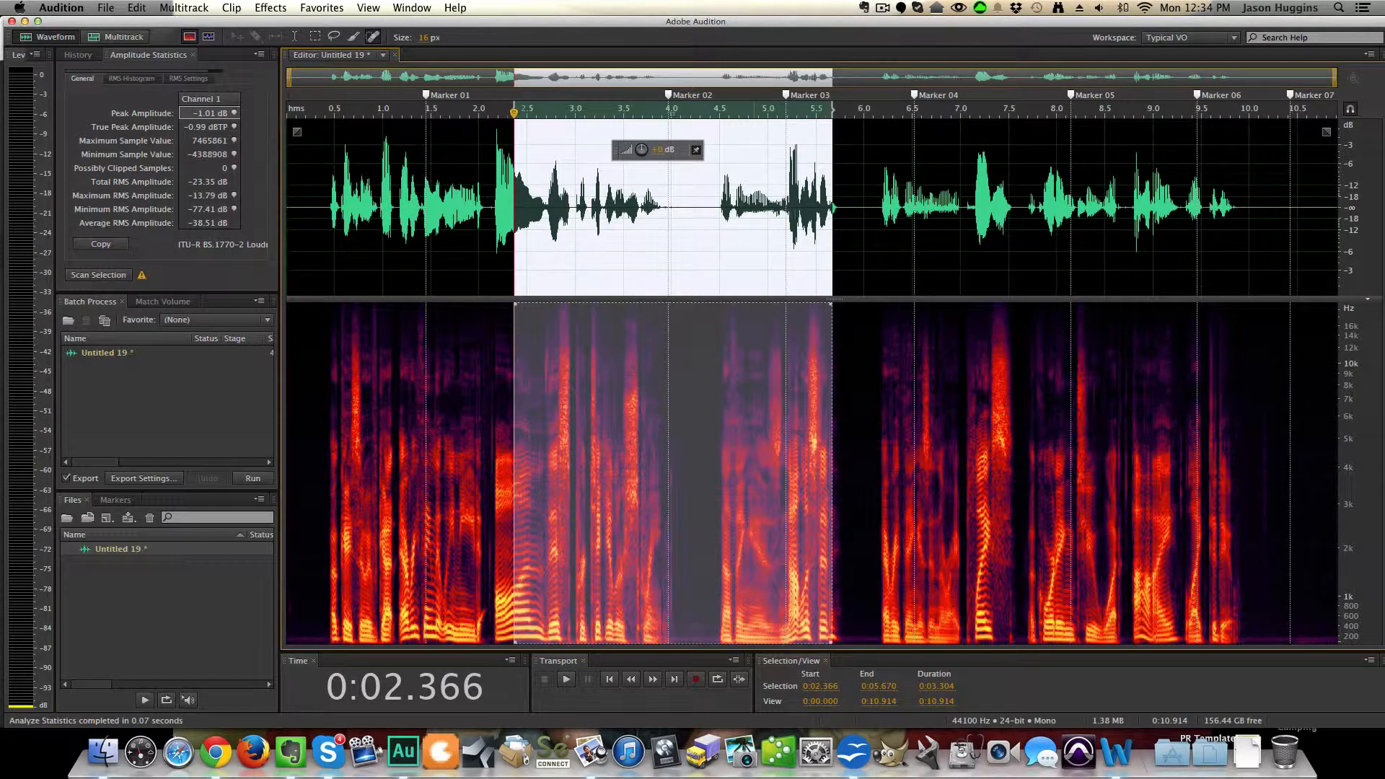
click(500, 216)
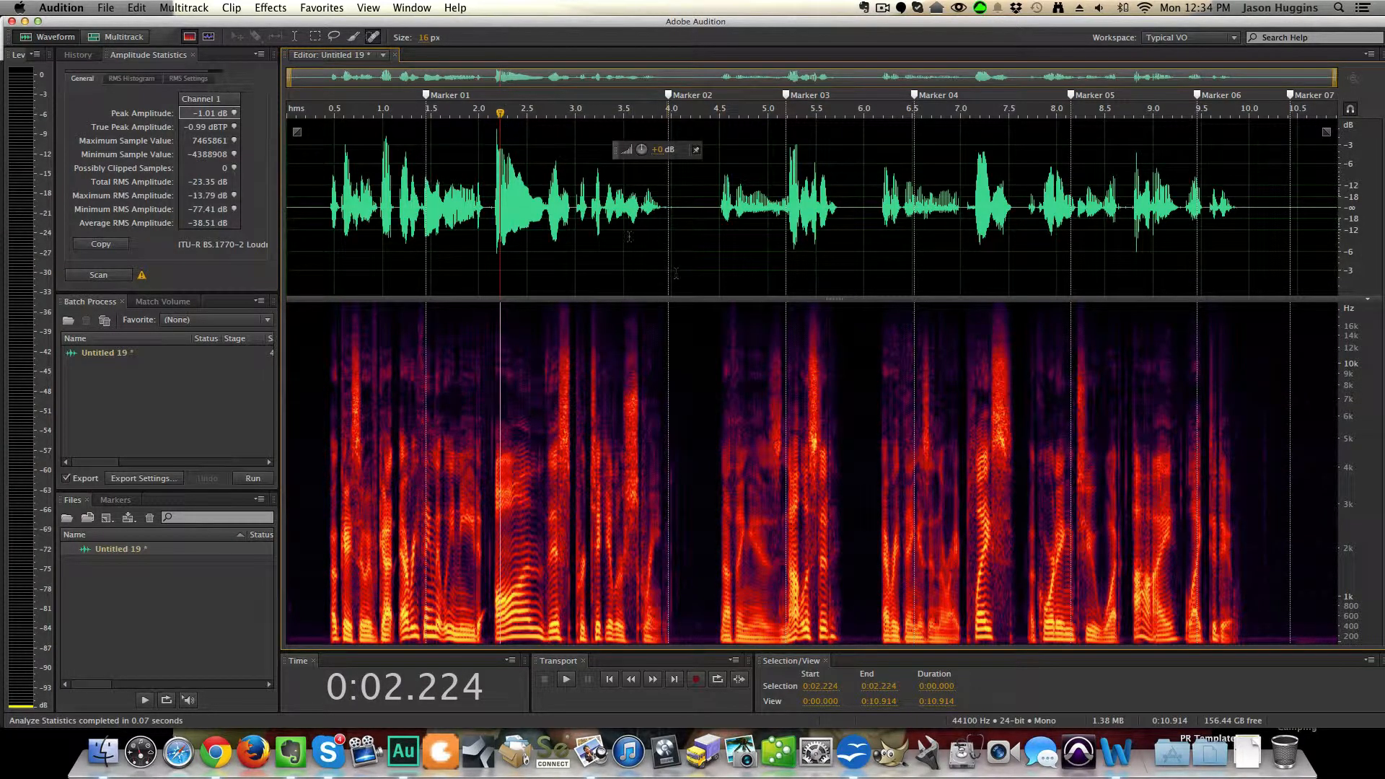
Record about 6.4 s of new audio at the end of Untitled 19, starting at about 10.87 s
click(1333, 225)
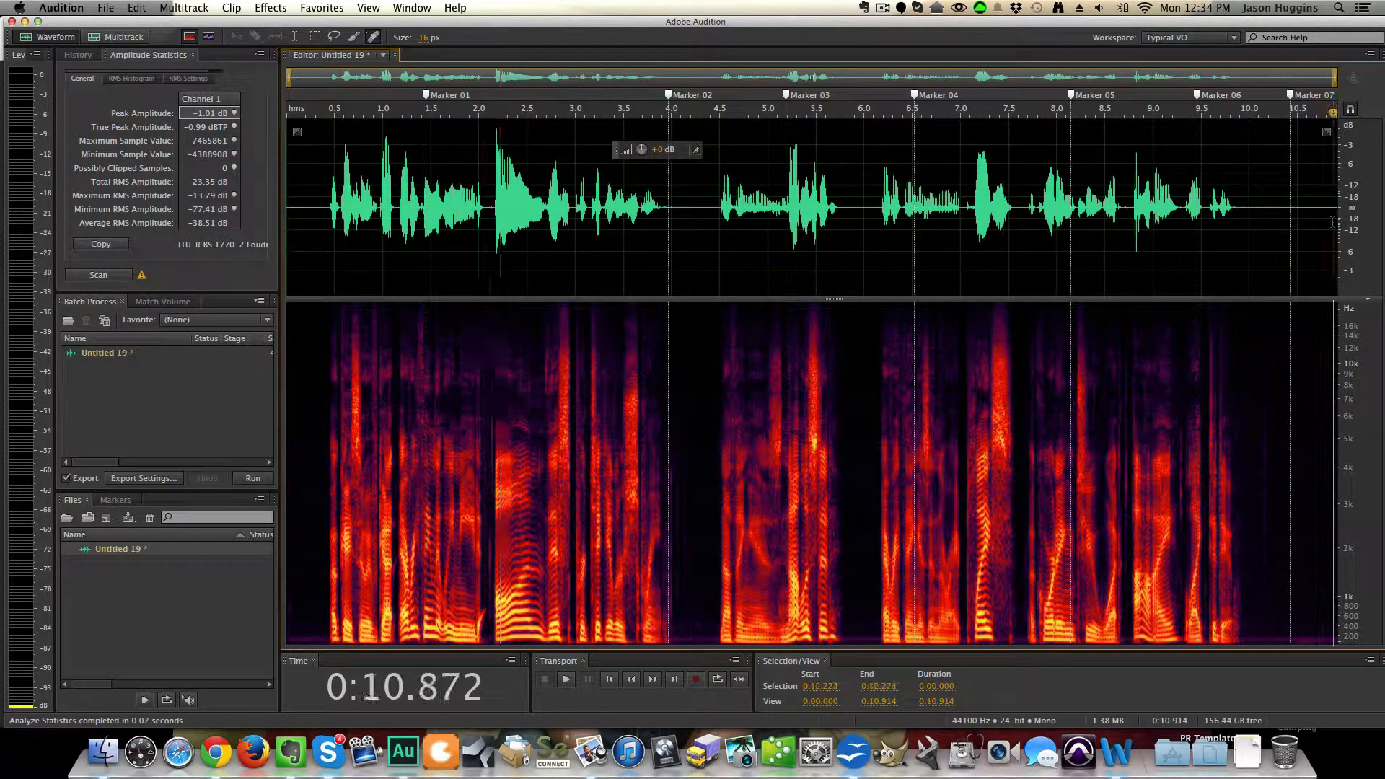
key(shift+space)
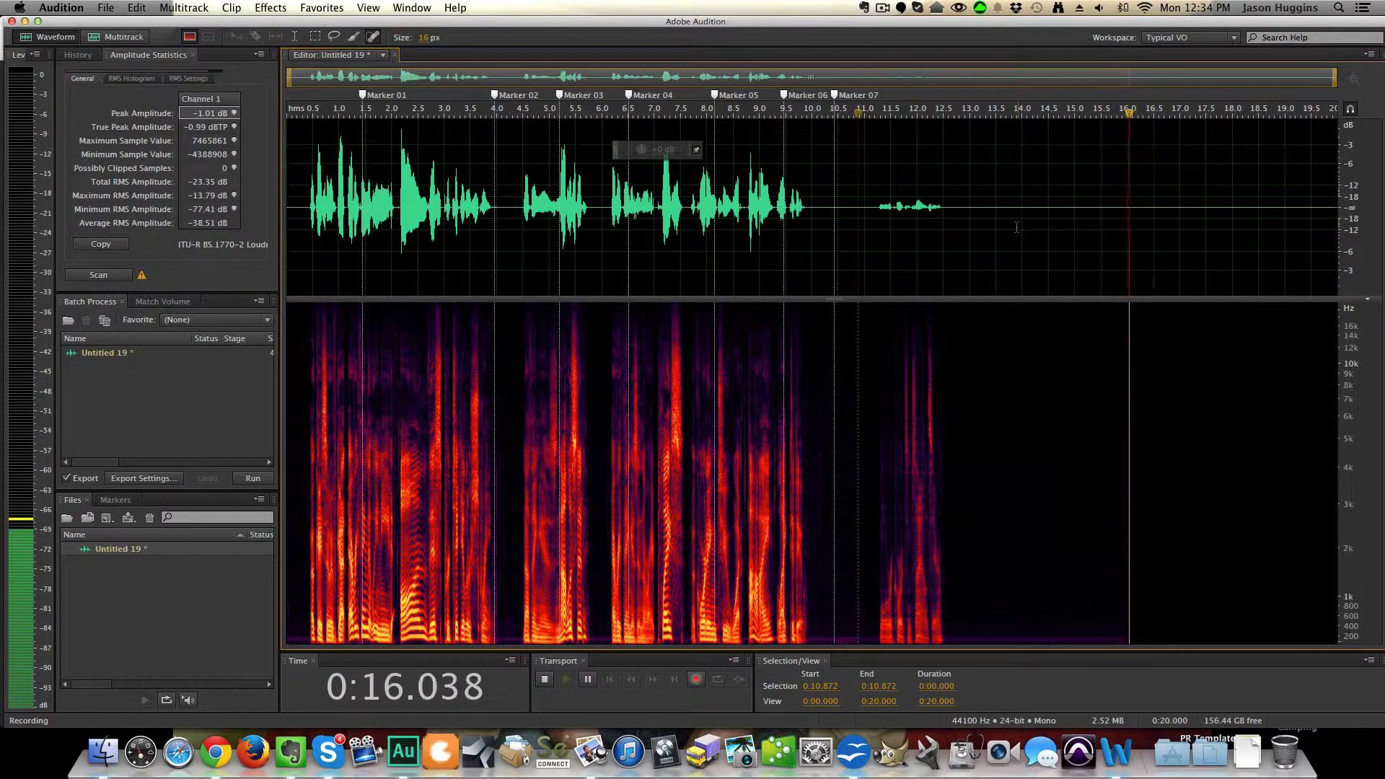
key(space)
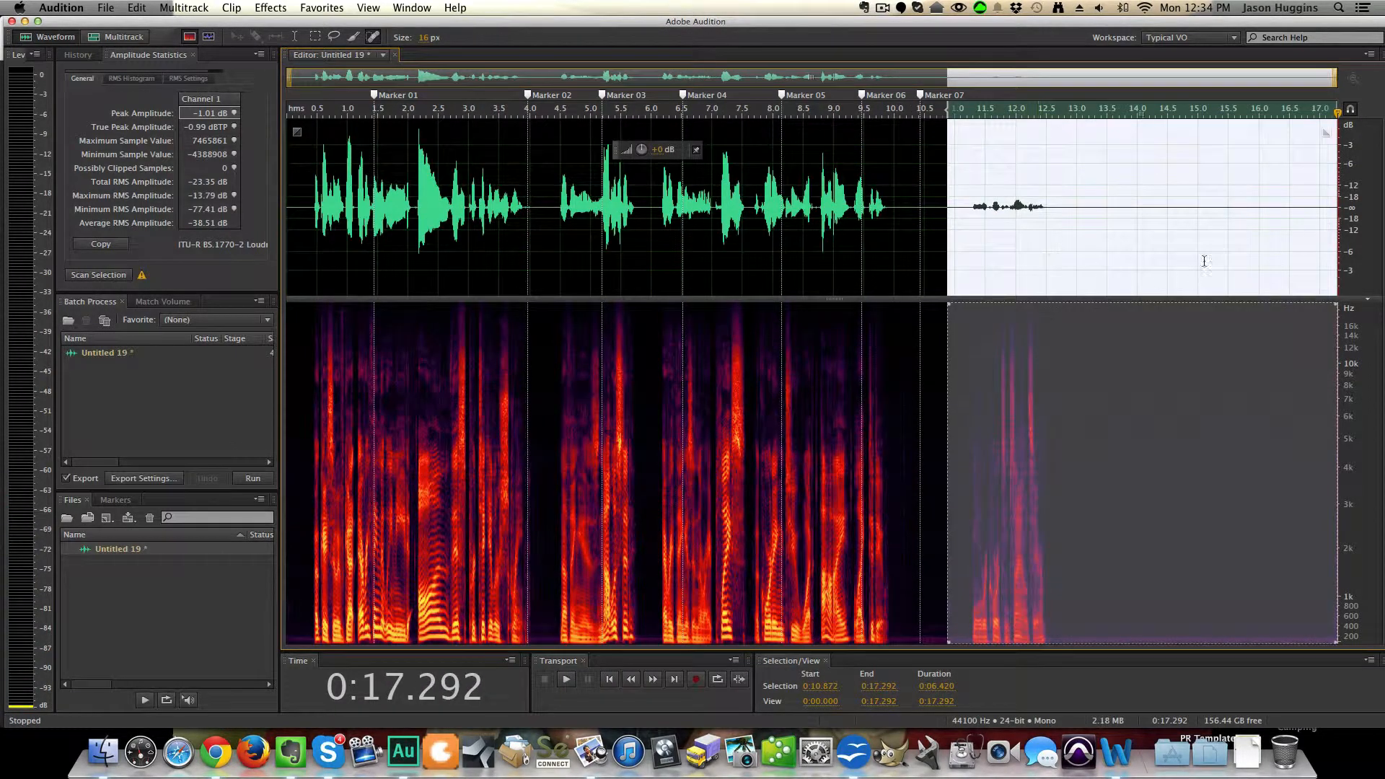
Select the silence from about 13.05 s in the new recording, set the selection duration to 1 second, and copy it
click(1092, 201)
drag(1276, 433, 1079, 440)
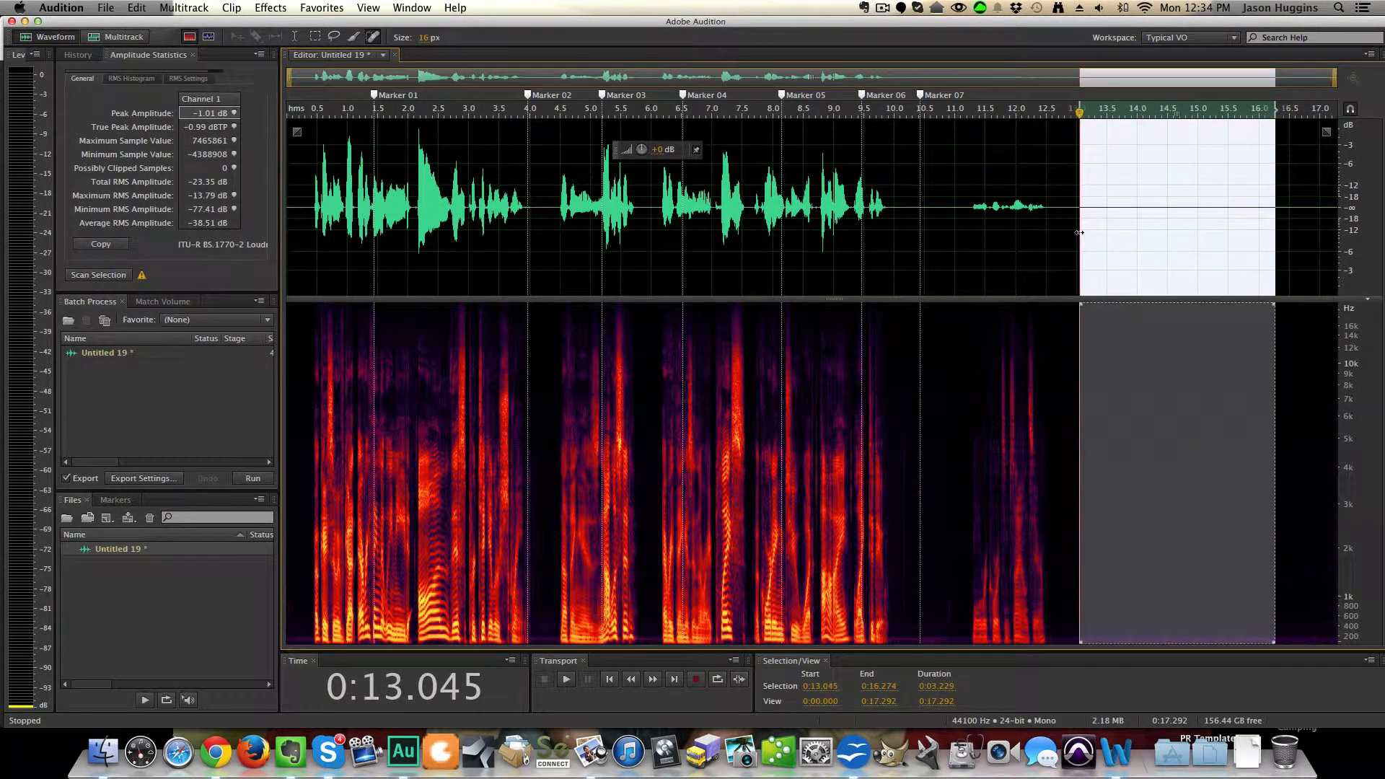
click(934, 688)
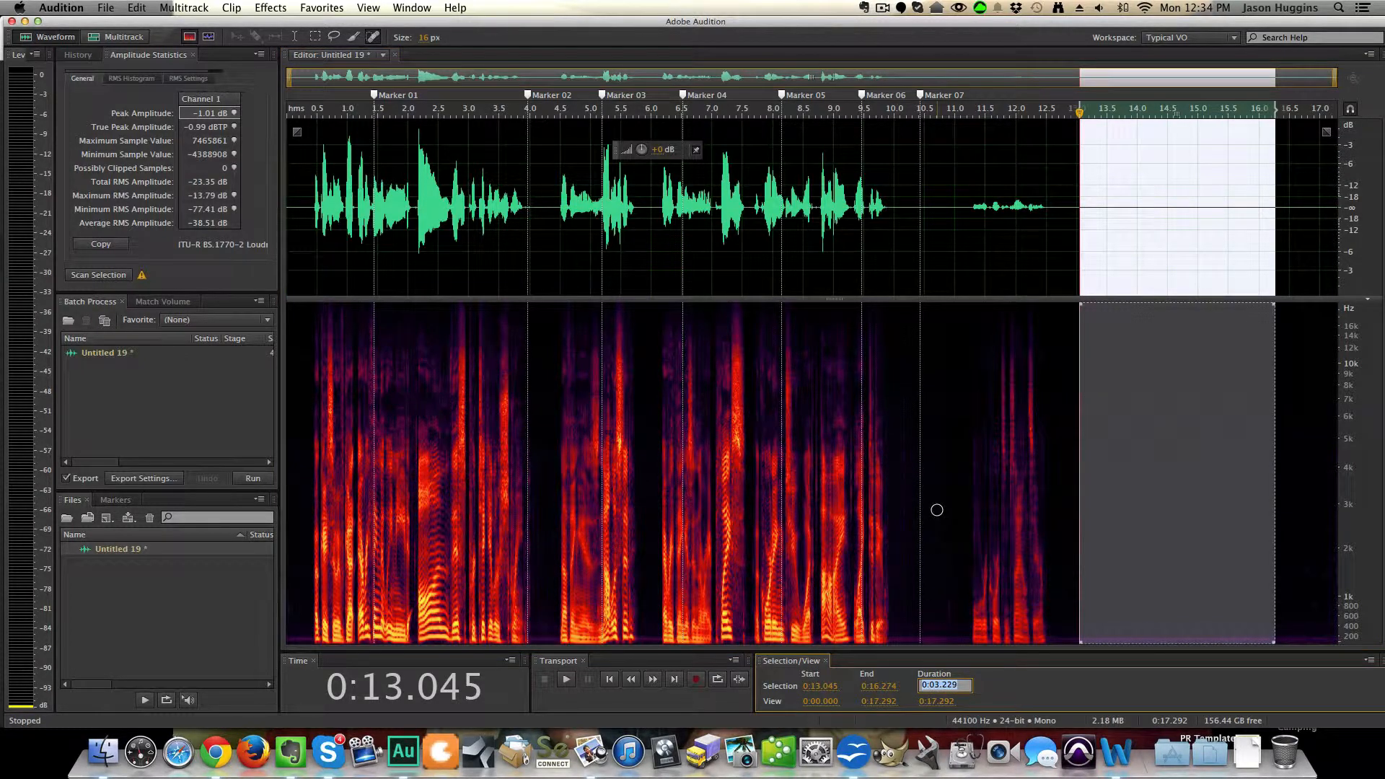
text(4)
key(Return)
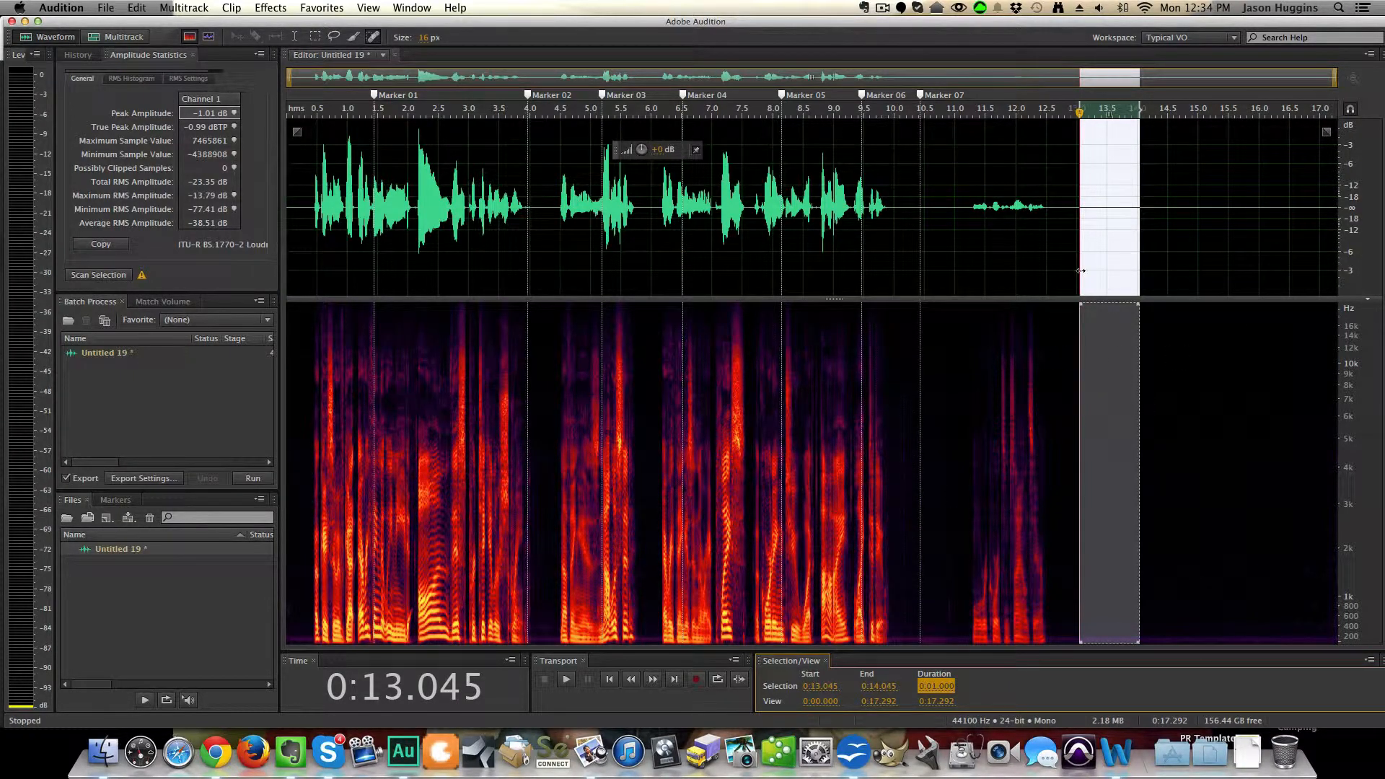
key(super+c)
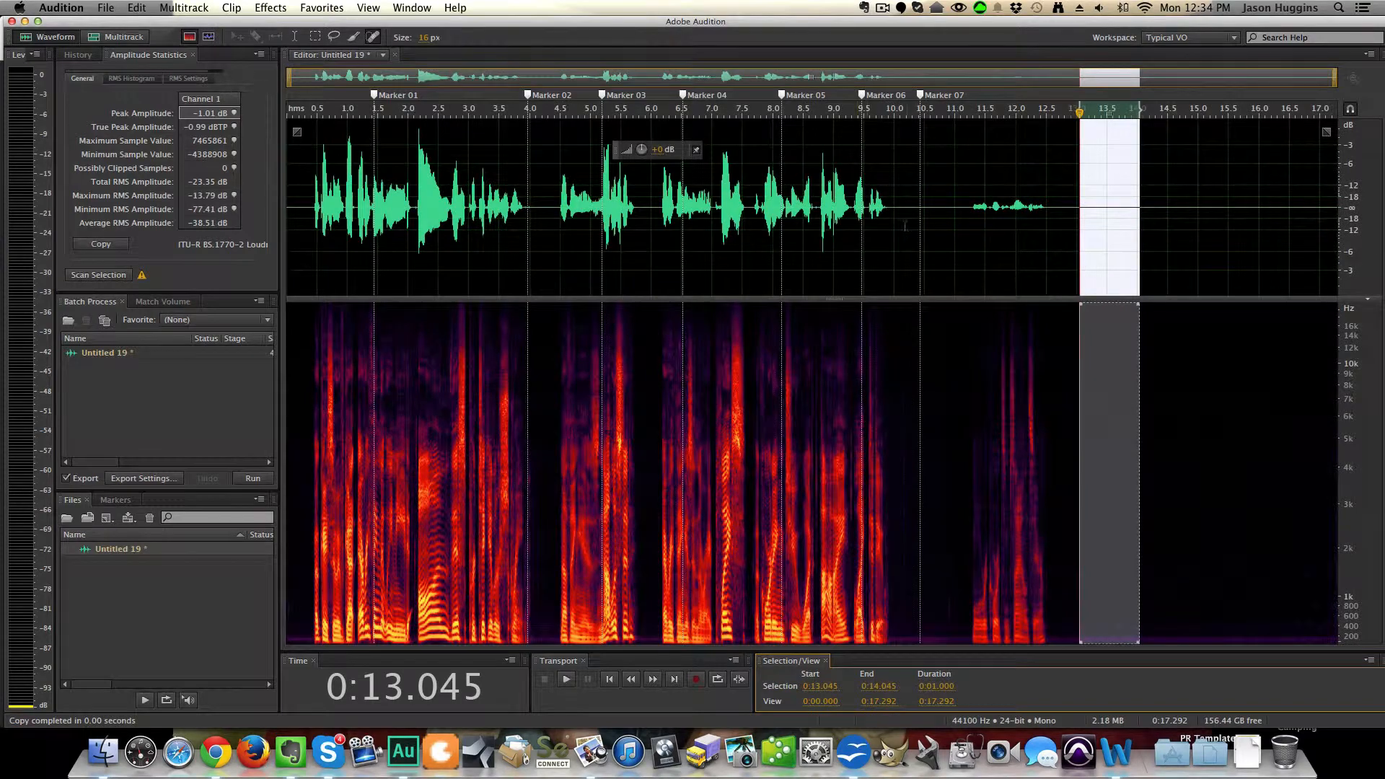
Replace everything after the last phrase and the silence before the first word with the copied one-second silence
click(892, 214)
key(shift+End)
key(super+v)
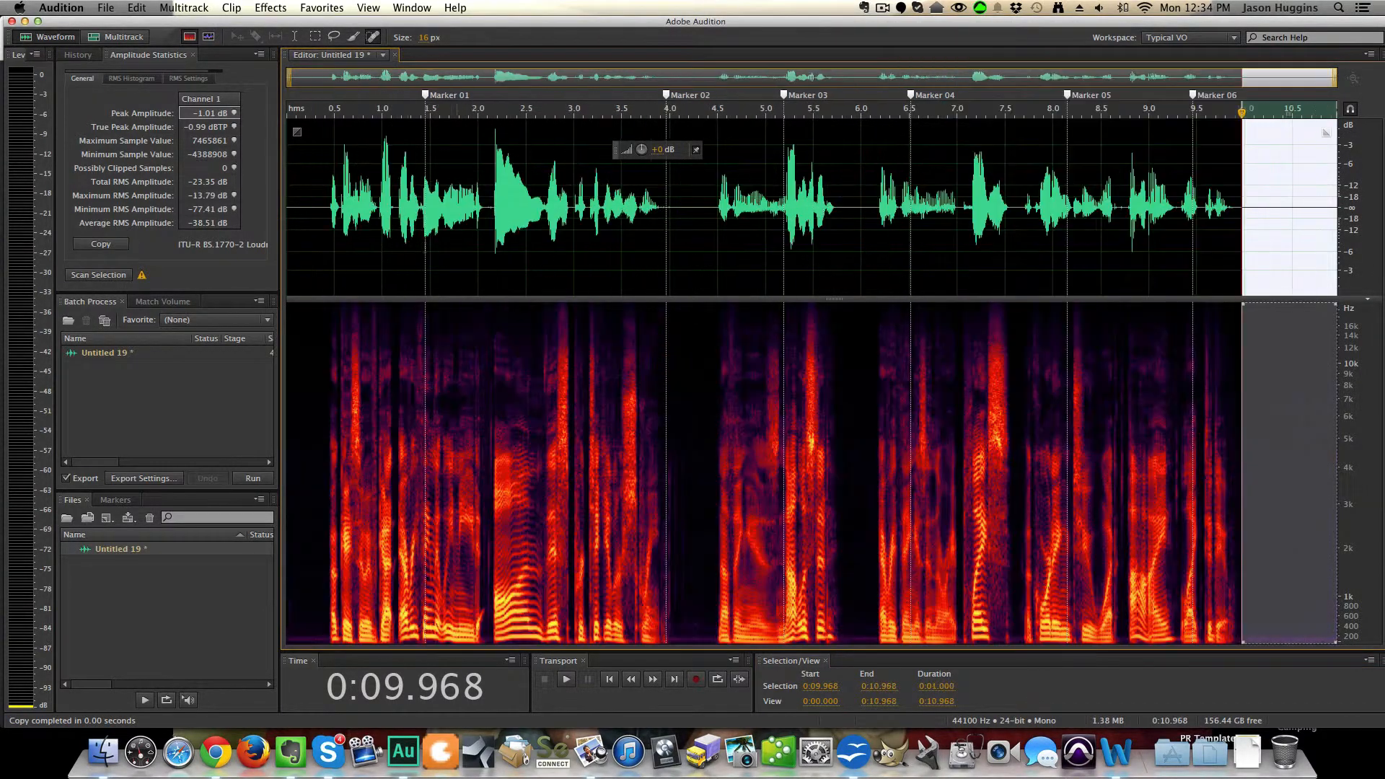
click(329, 238)
key(shift+Home)
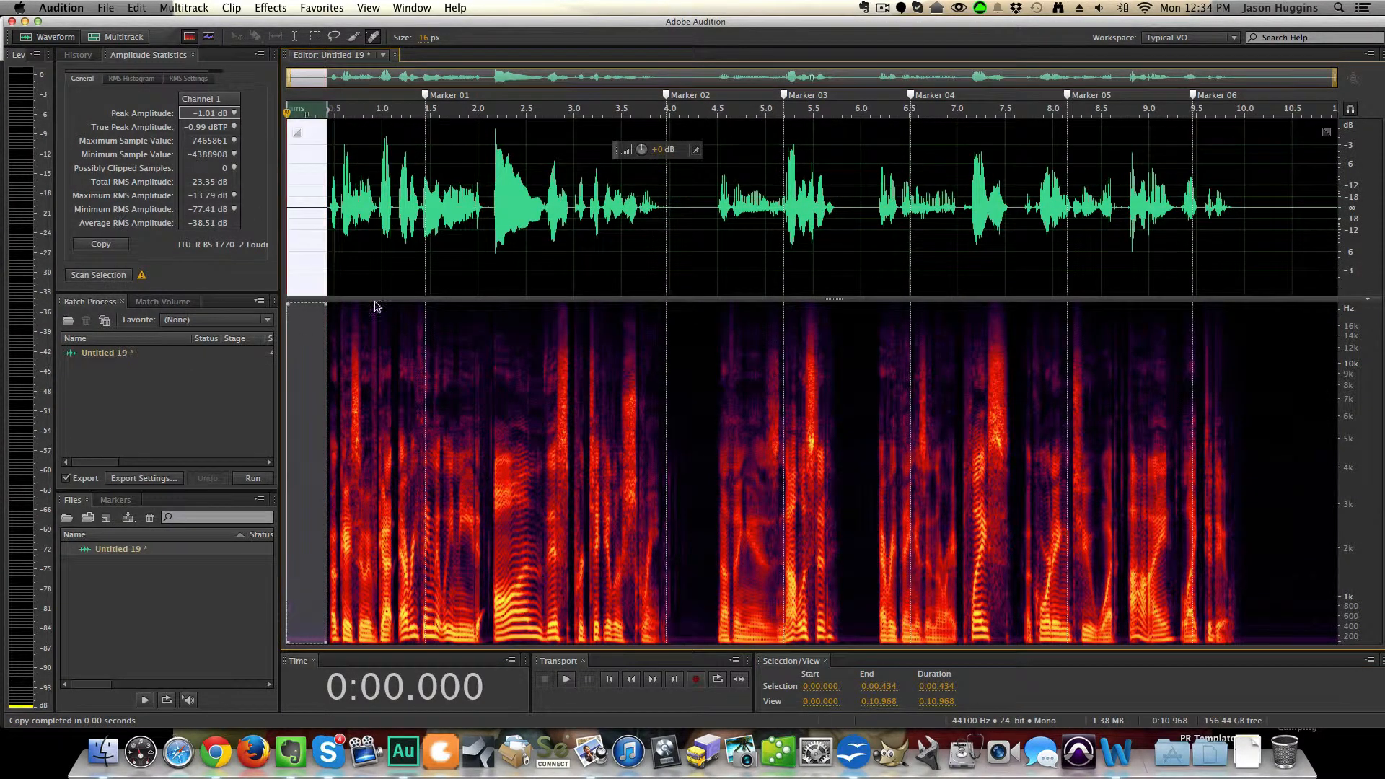
key(super+v)
click(419, 281)
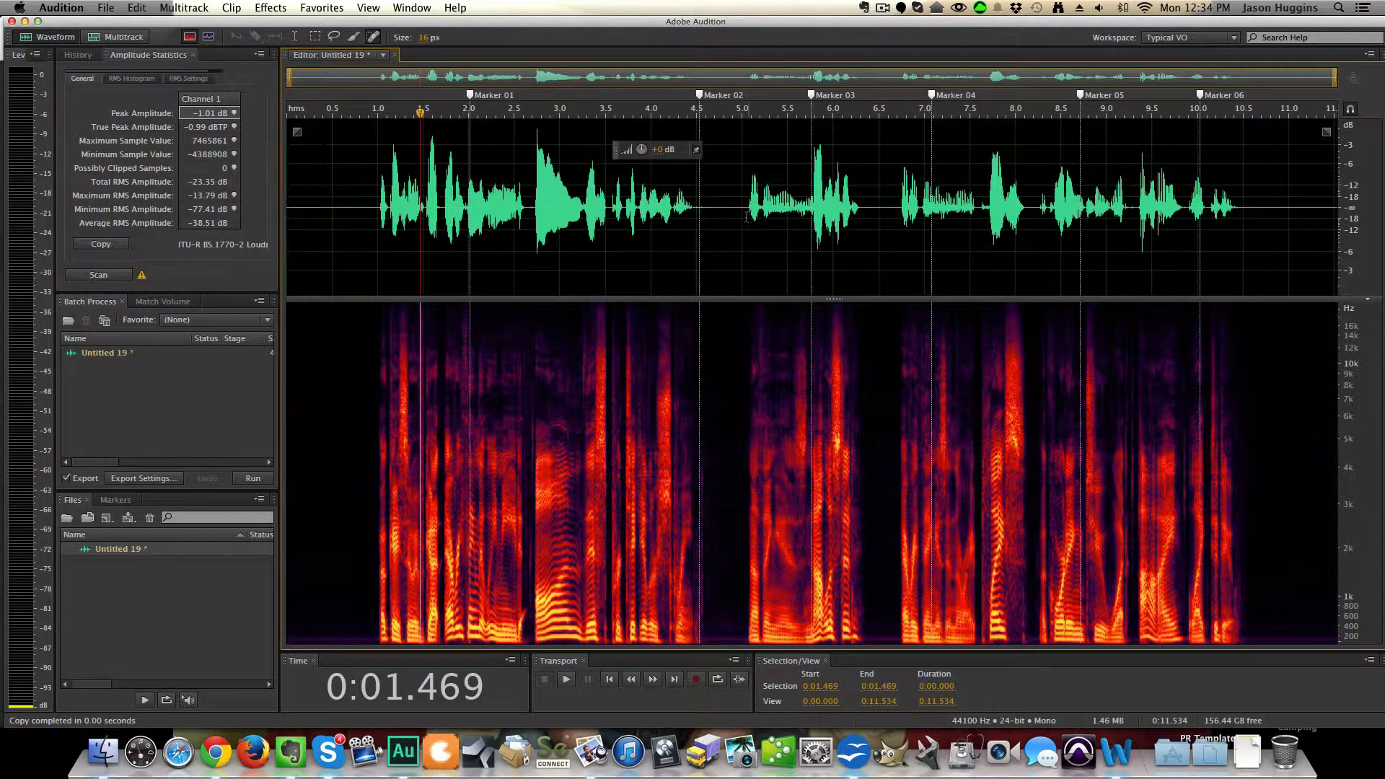
Replace the pauses after the first and second phrases with the copied one-second silence
drag(748, 216, 701, 229)
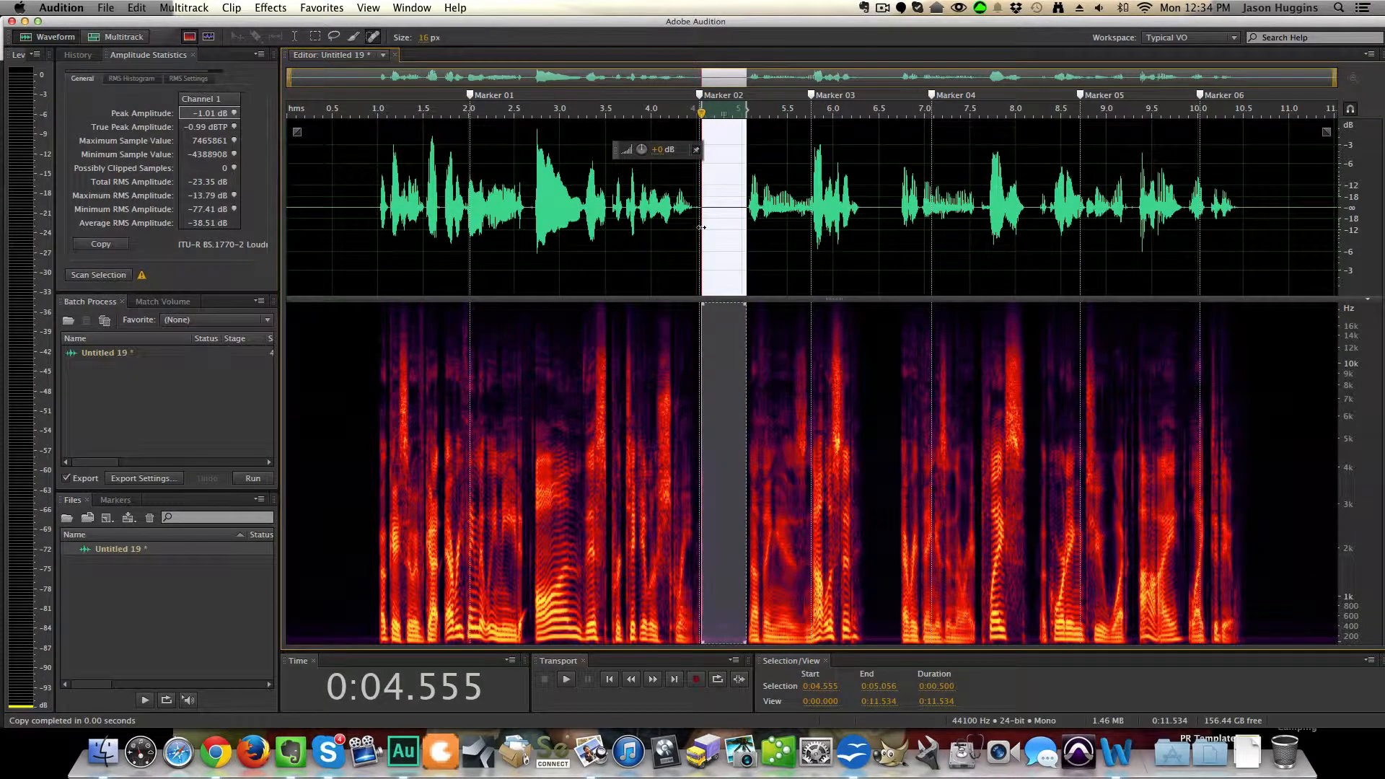
key(super+v)
click(618, 238)
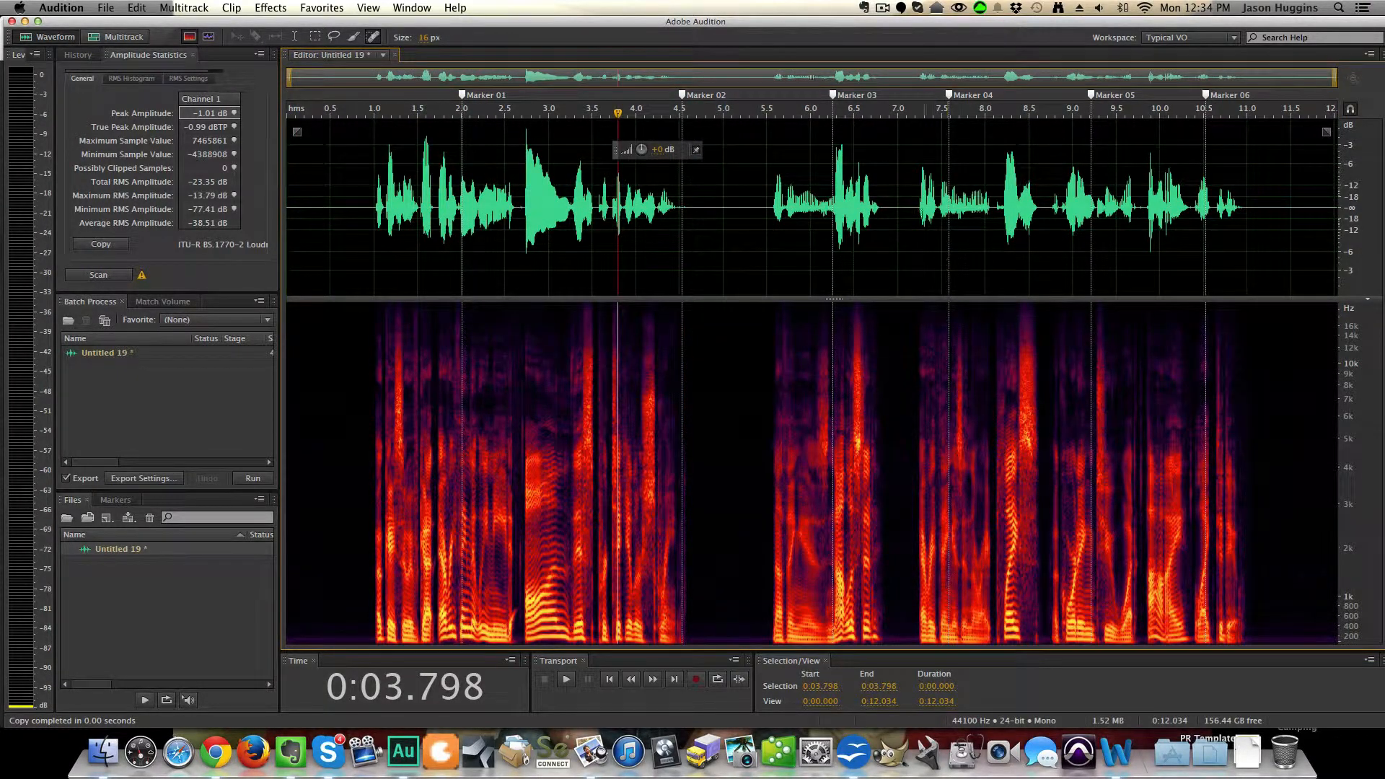
drag(915, 211, 881, 217)
key(super+v)
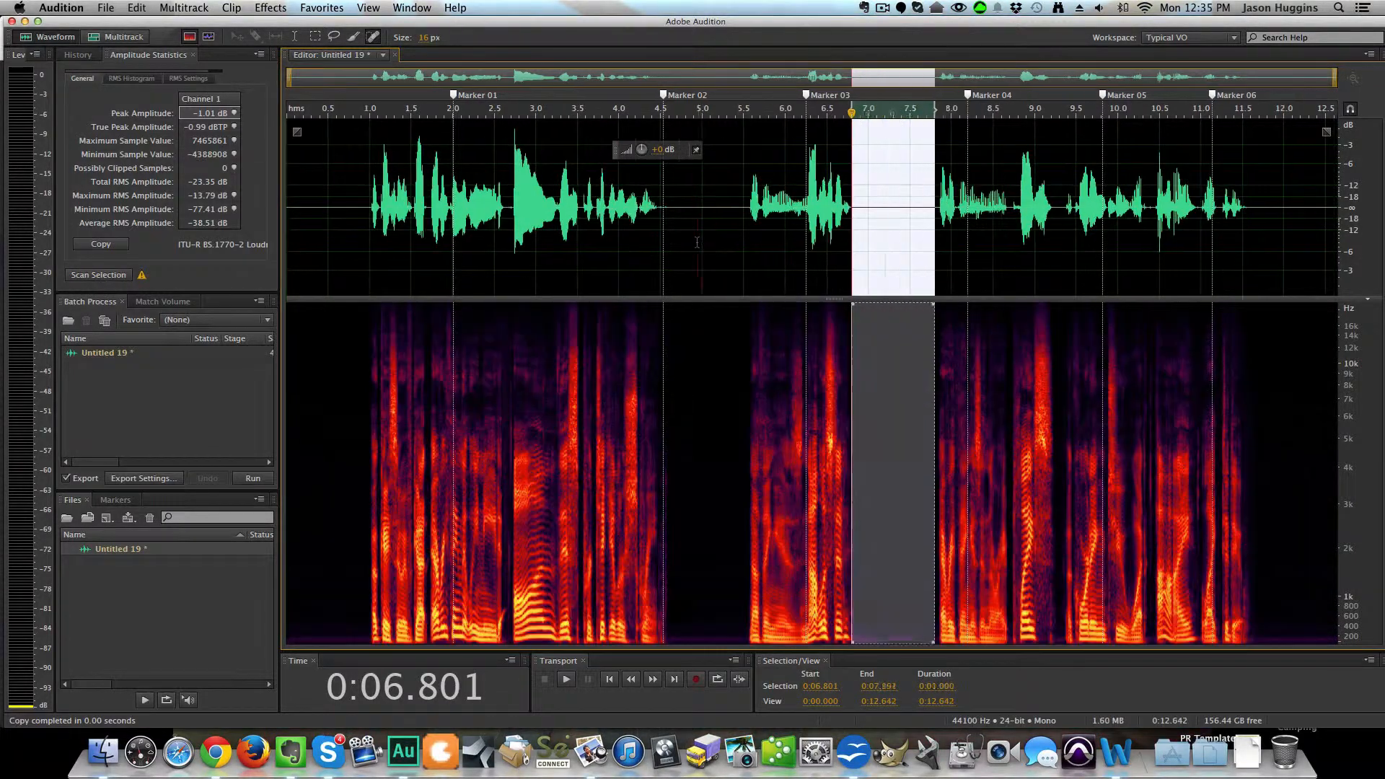
click(697, 242)
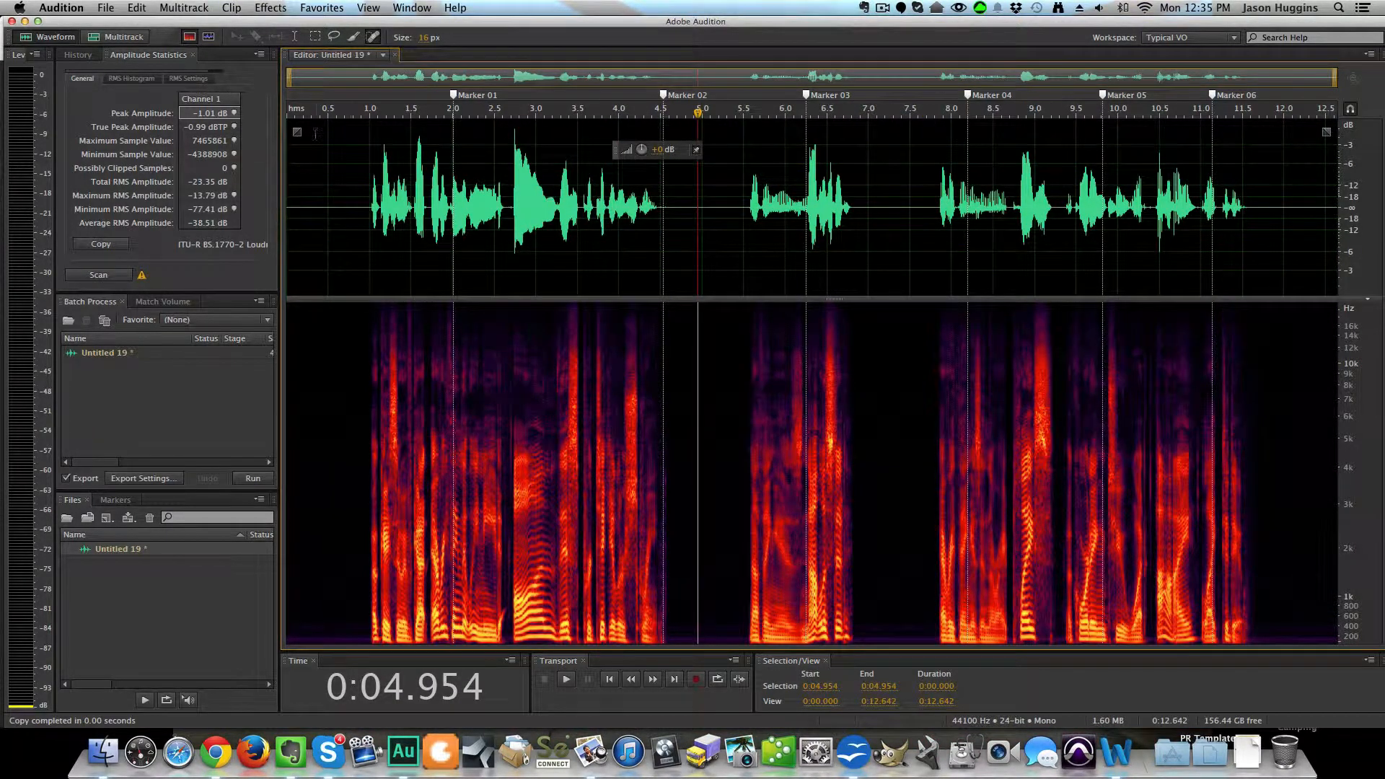
Show the edit history, revert to the Delete Audio state before the markers, and restore the last Paste Audio state
click(76, 55)
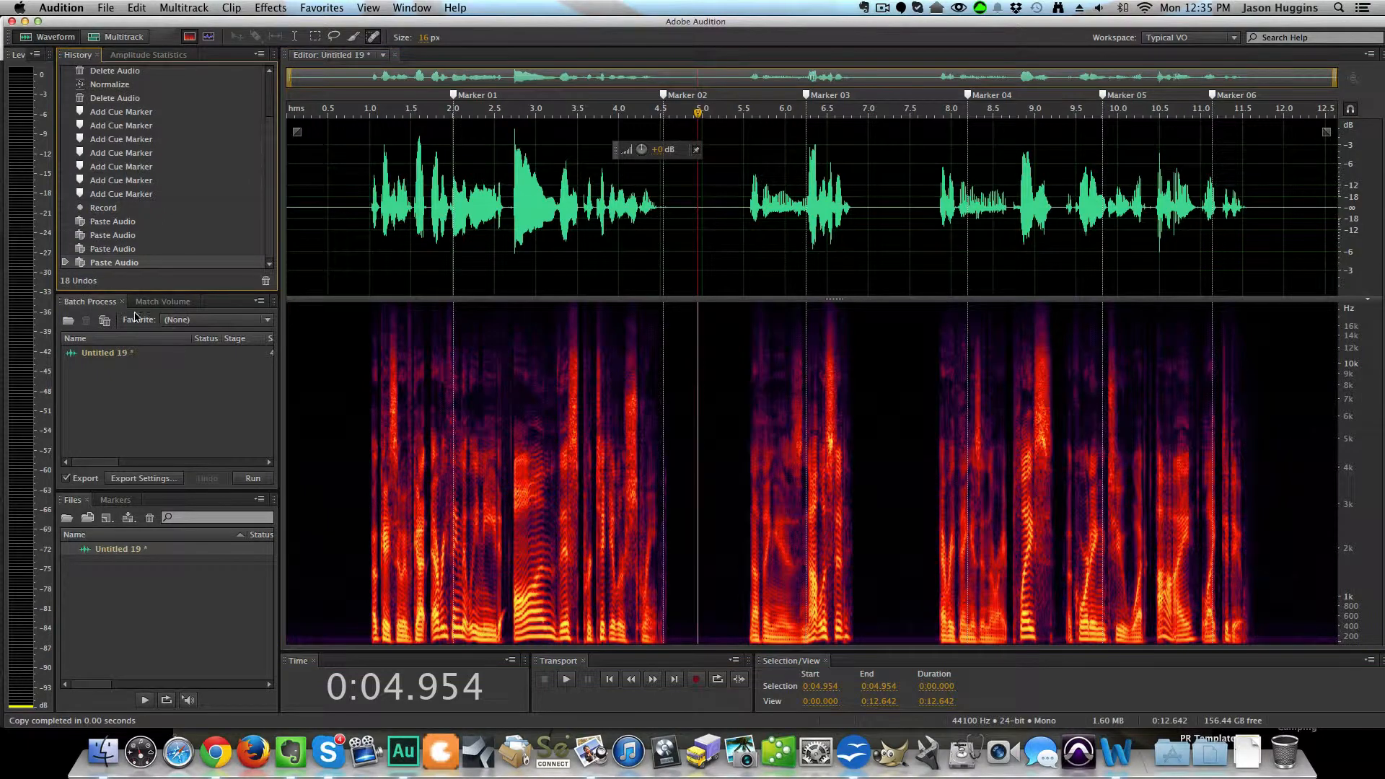
click(101, 100)
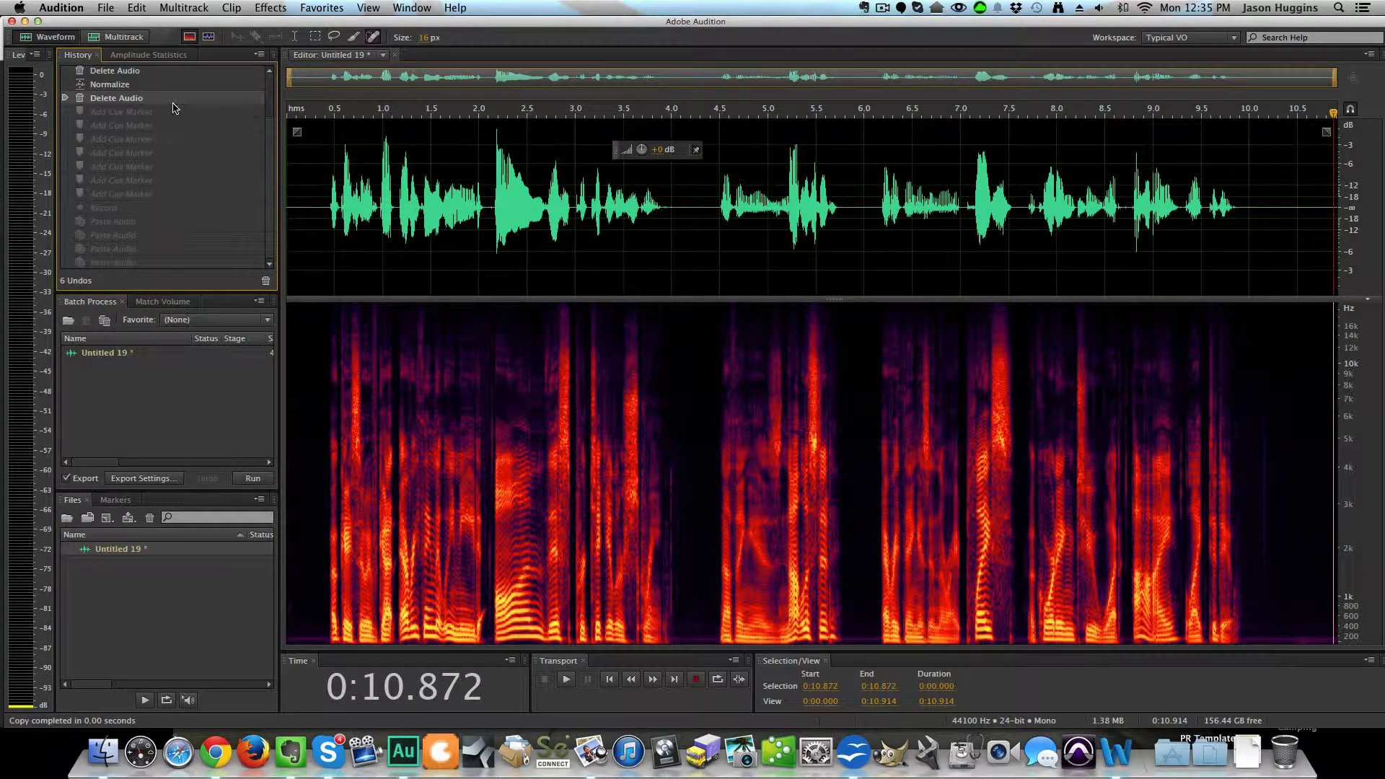
click(92, 262)
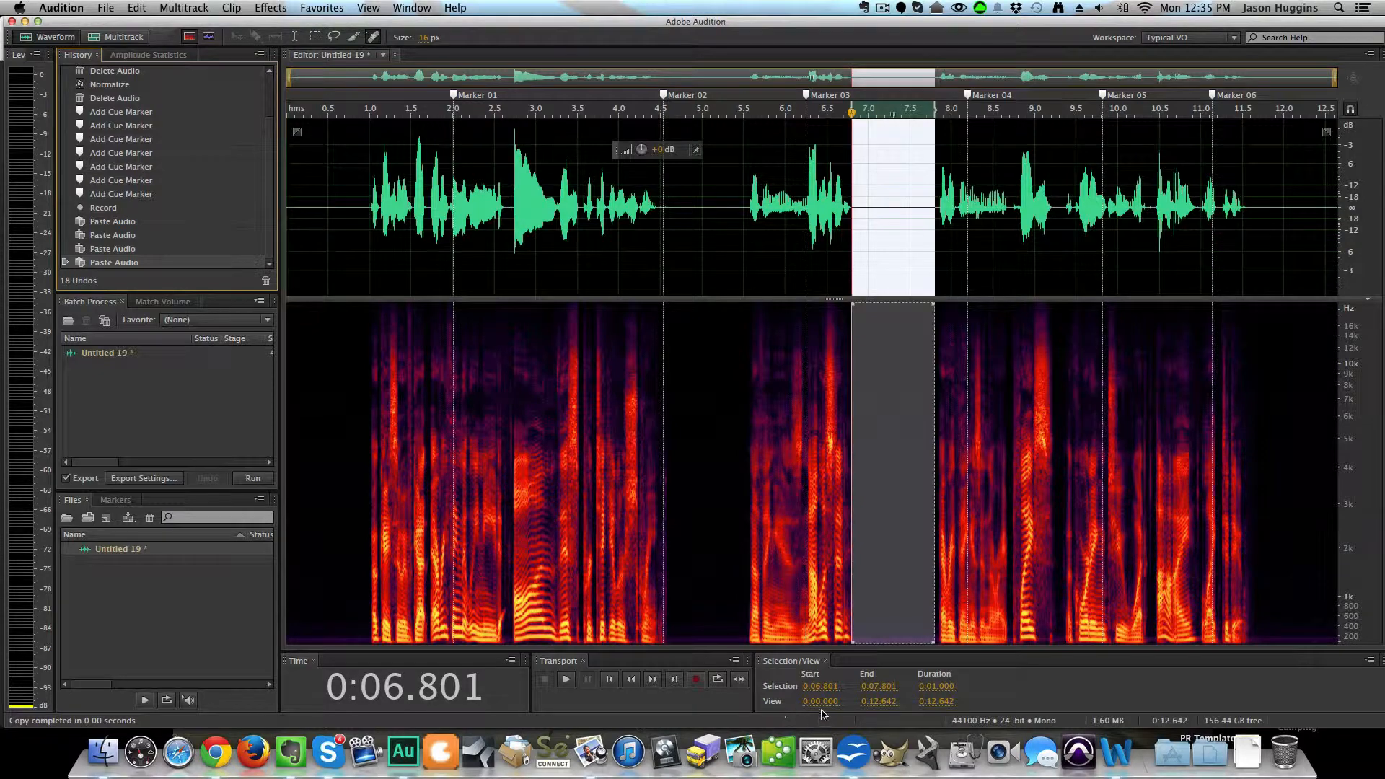
Zoom in on the audio around the first marker to examine the view range, and restore the full view
scroll(458, 227, up, 6)
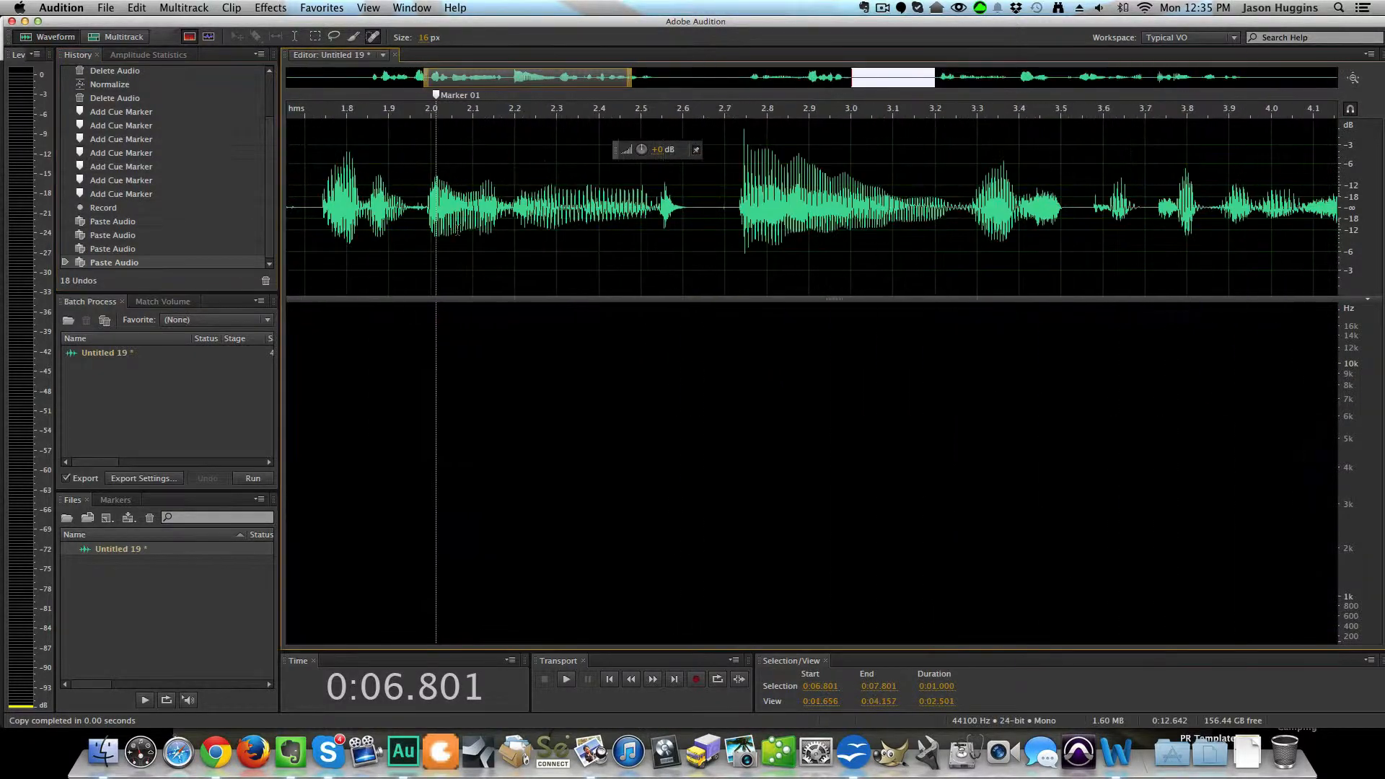
scroll(458, 228, left, 2)
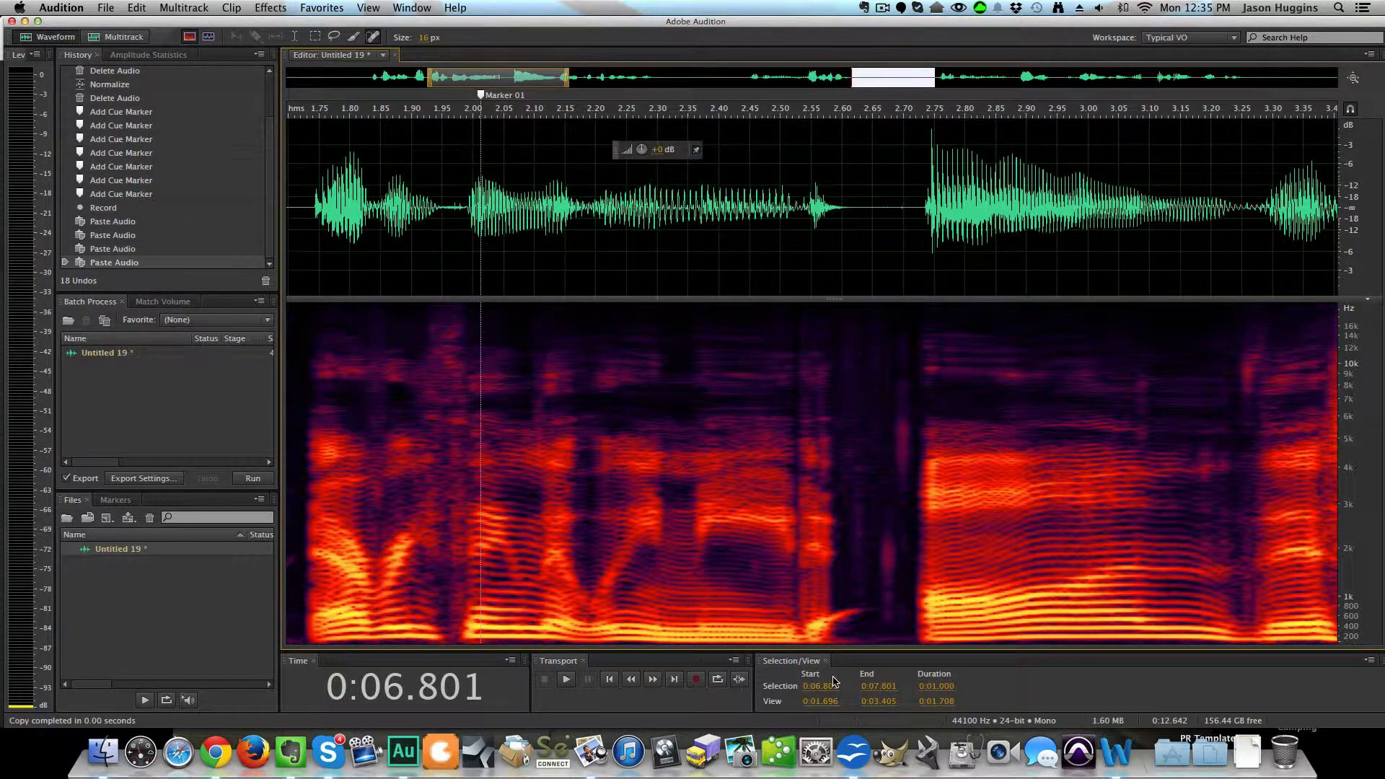
key(super+backslash)
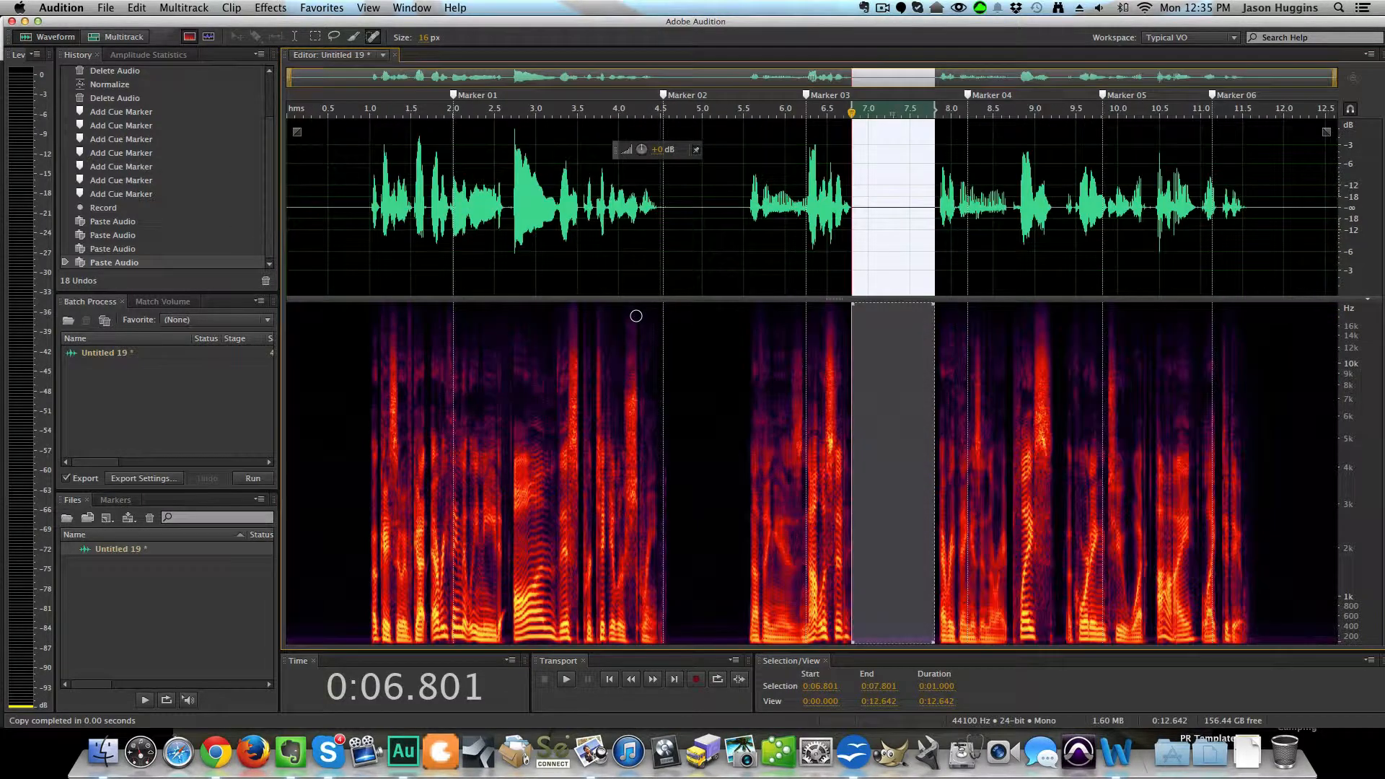
click(474, 204)
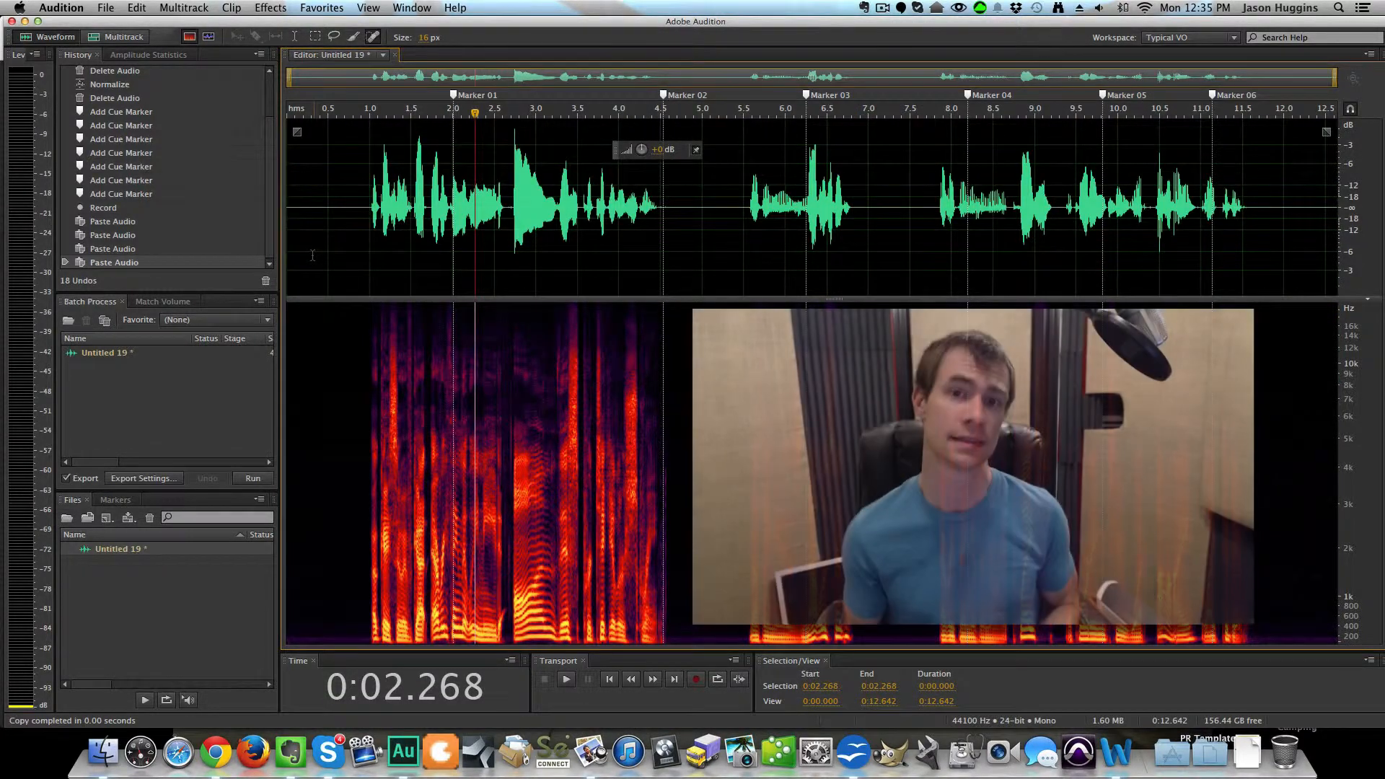